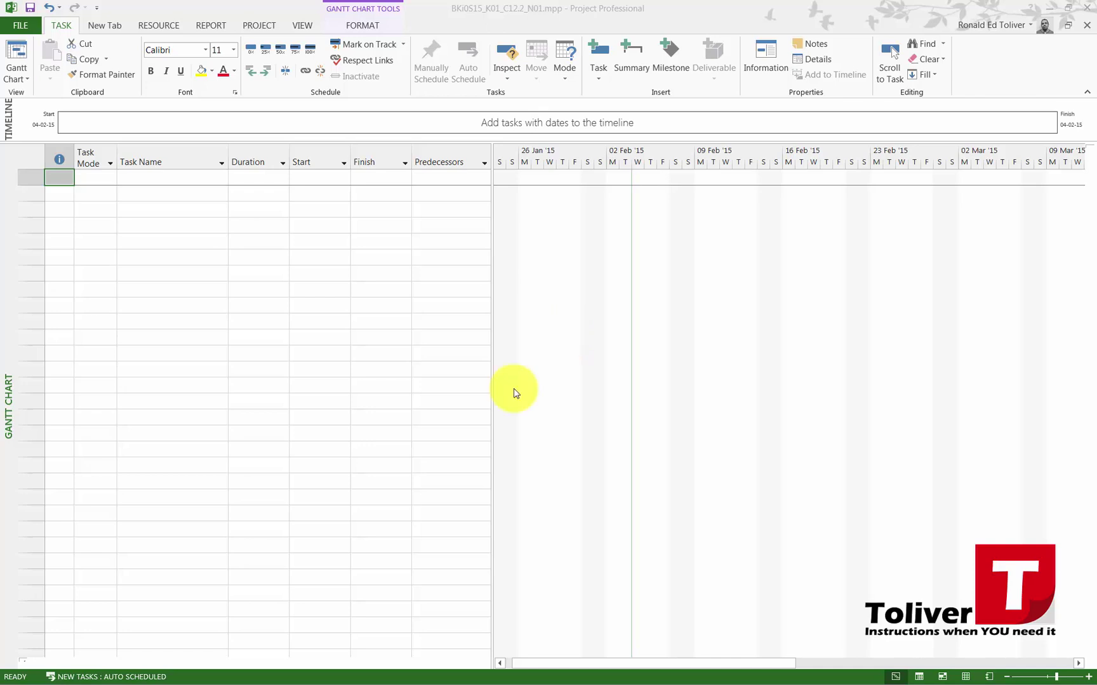
# - Set the project start date to 6 October 2014 in Project Information
pyautogui.click(259, 27)
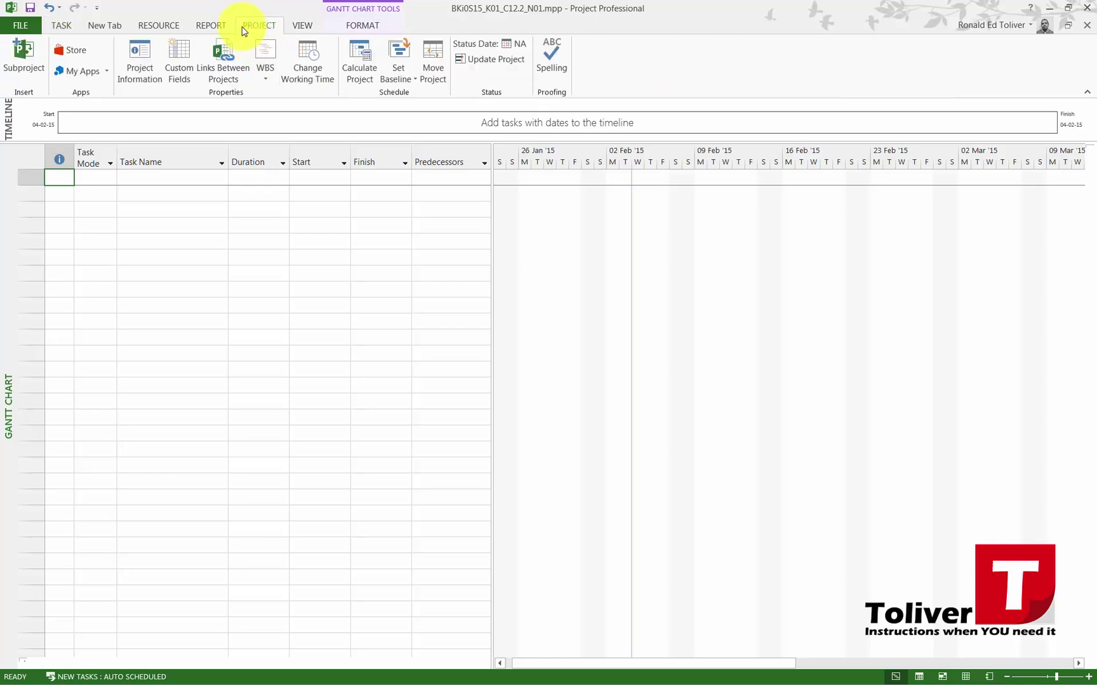
pyautogui.click(141, 60)
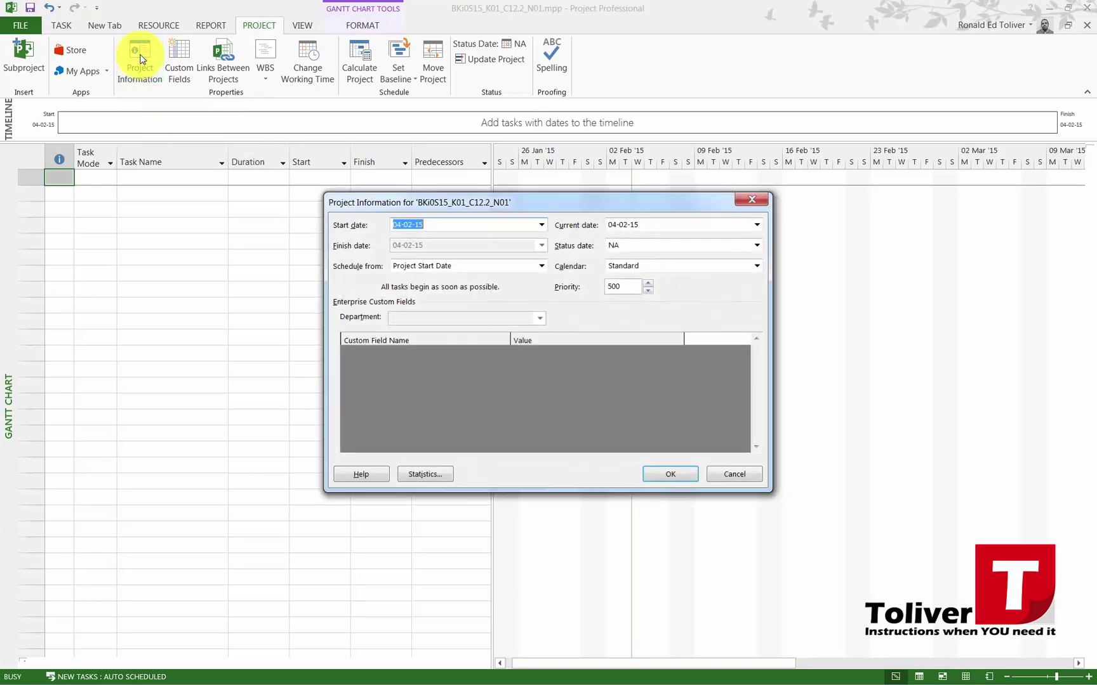
pyautogui.moveTo(464, 210); pyautogui.dragTo(356, 177)
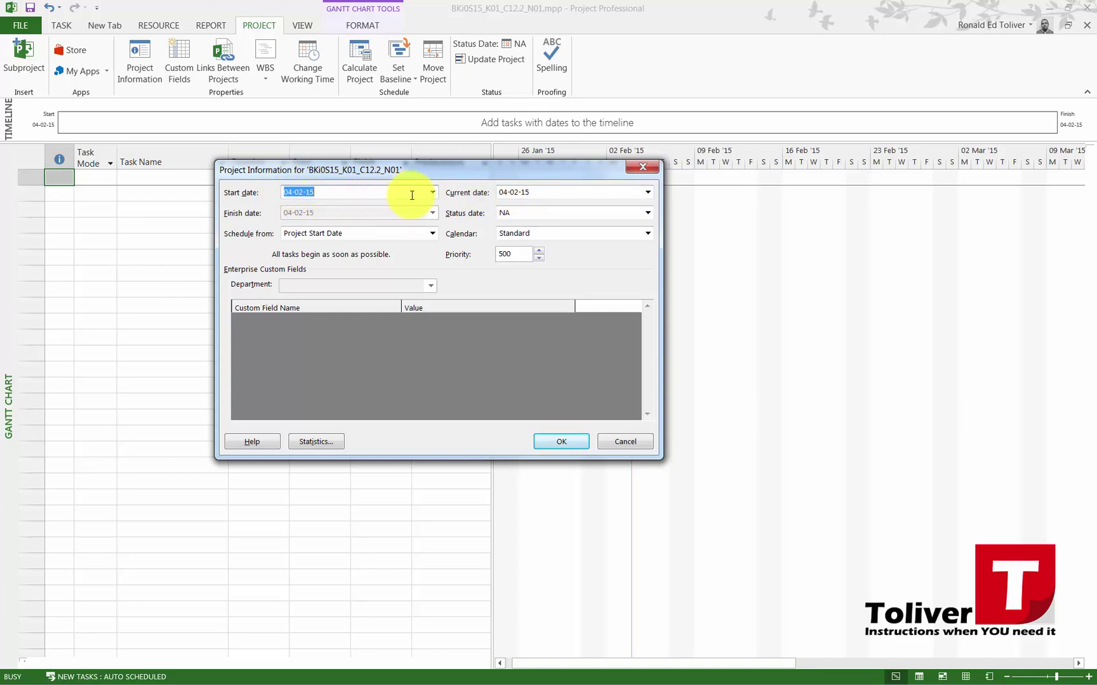
pyautogui.click(431, 193)
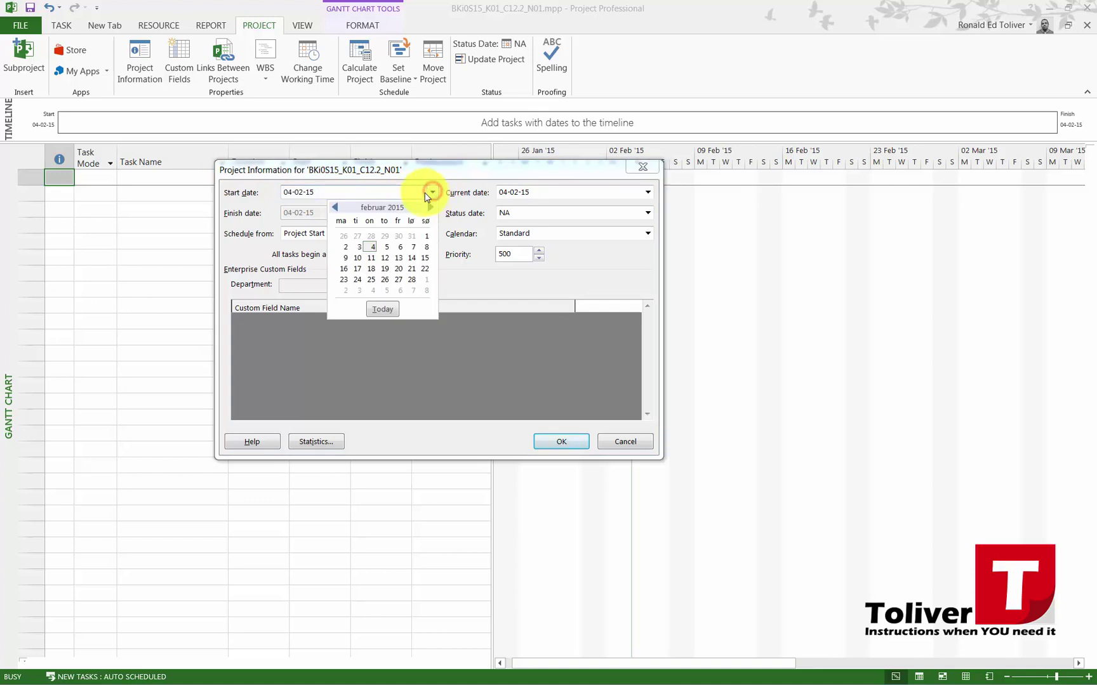
pyautogui.click(335, 208)
pyautogui.click(335, 207)
pyautogui.click(335, 208)
pyautogui.click(335, 208)
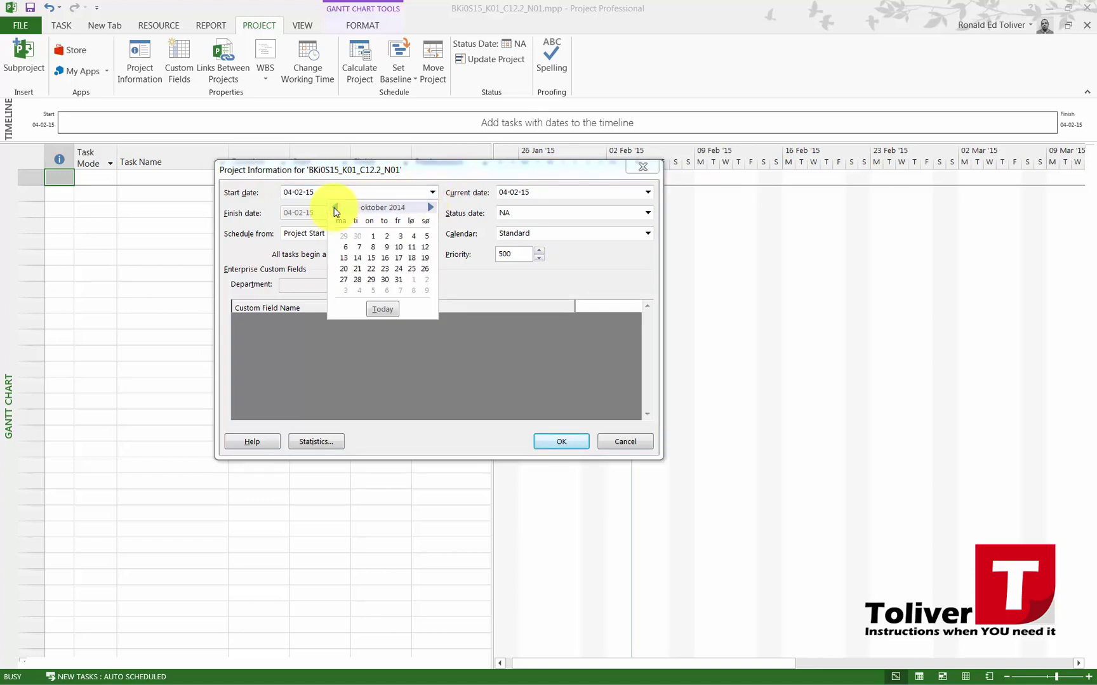
pyautogui.click(347, 249)
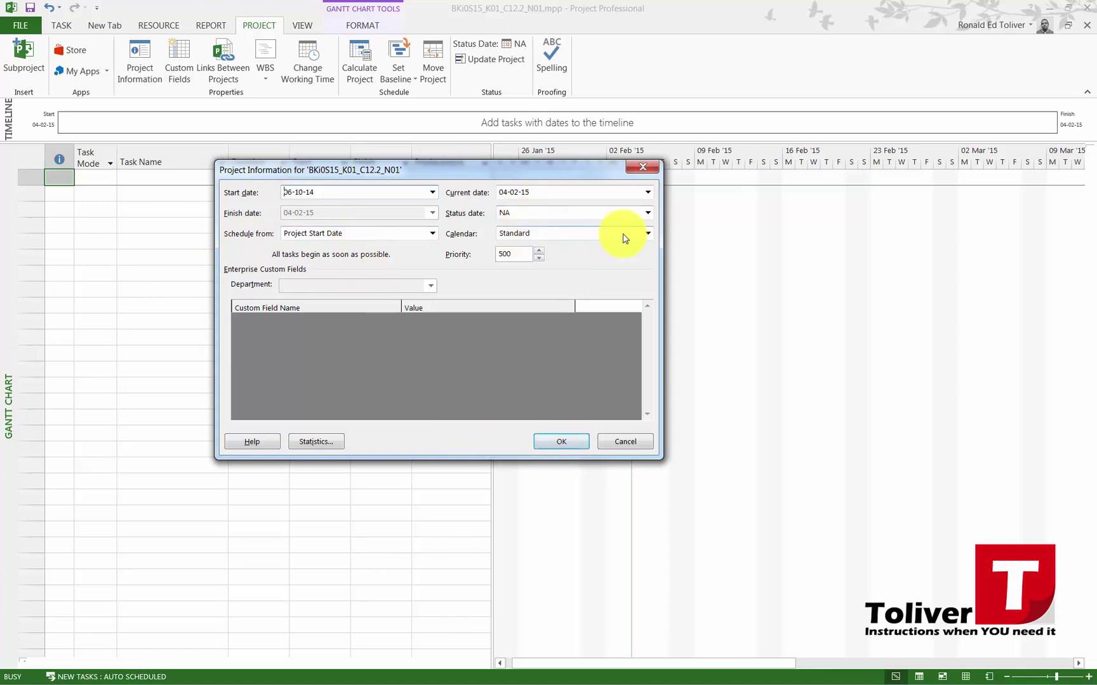
pyautogui.click(559, 442)
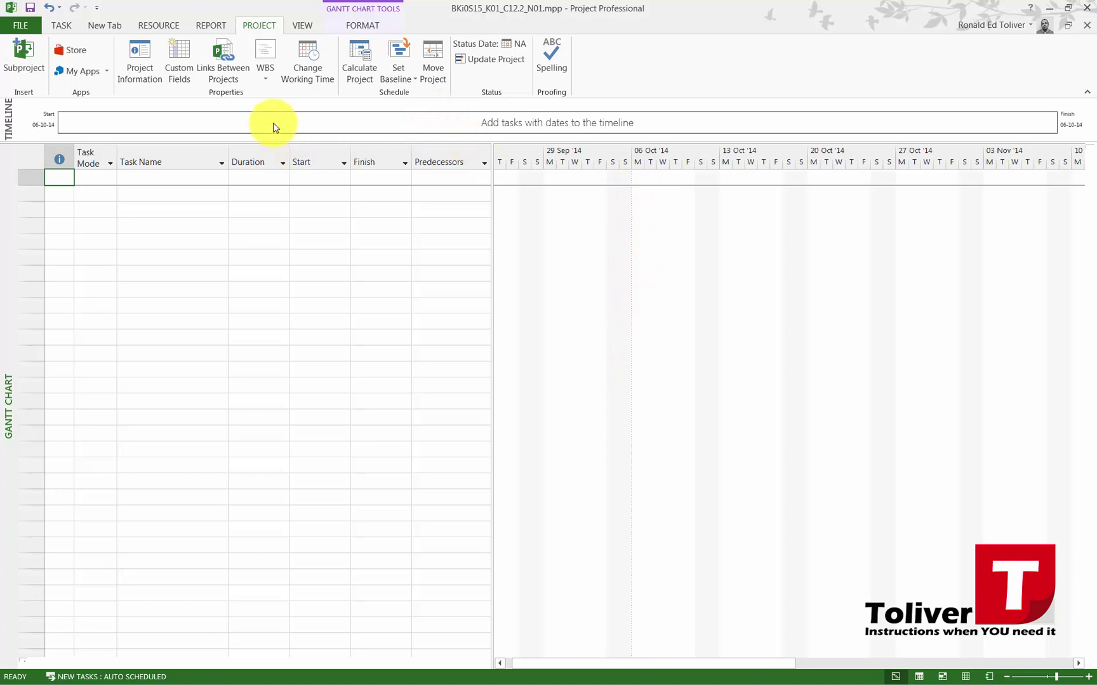
# - Open Change Working Time for the Standard calendar and reposition the dialog
pyautogui.click(314, 75)
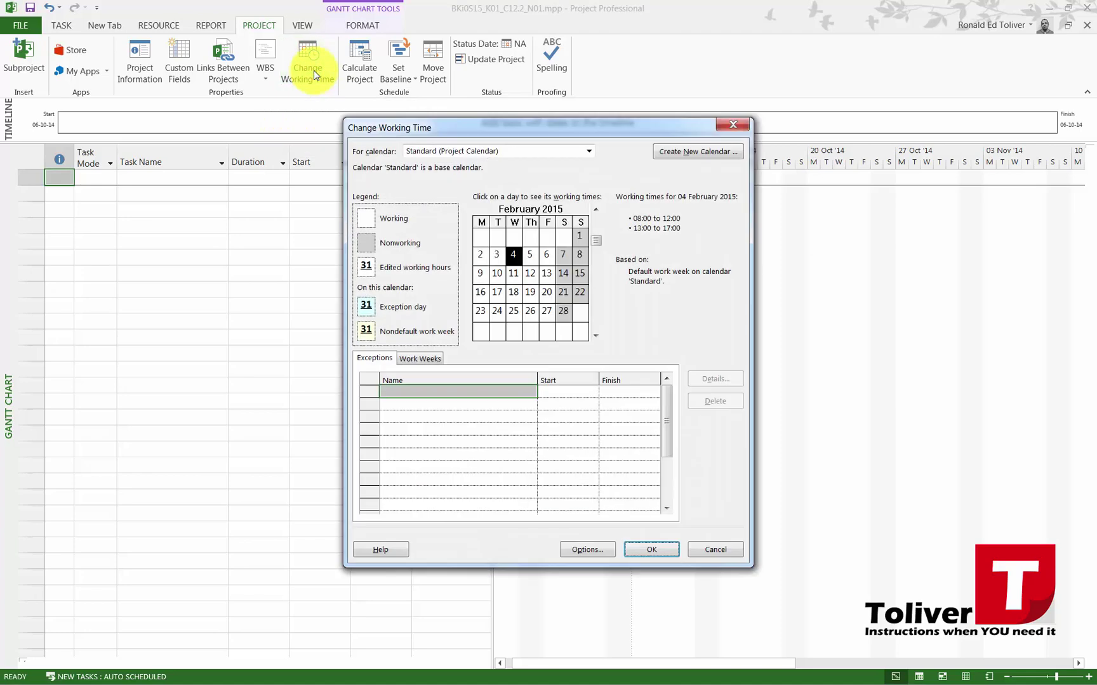
pyautogui.moveTo(462, 133); pyautogui.dragTo(365, 98)
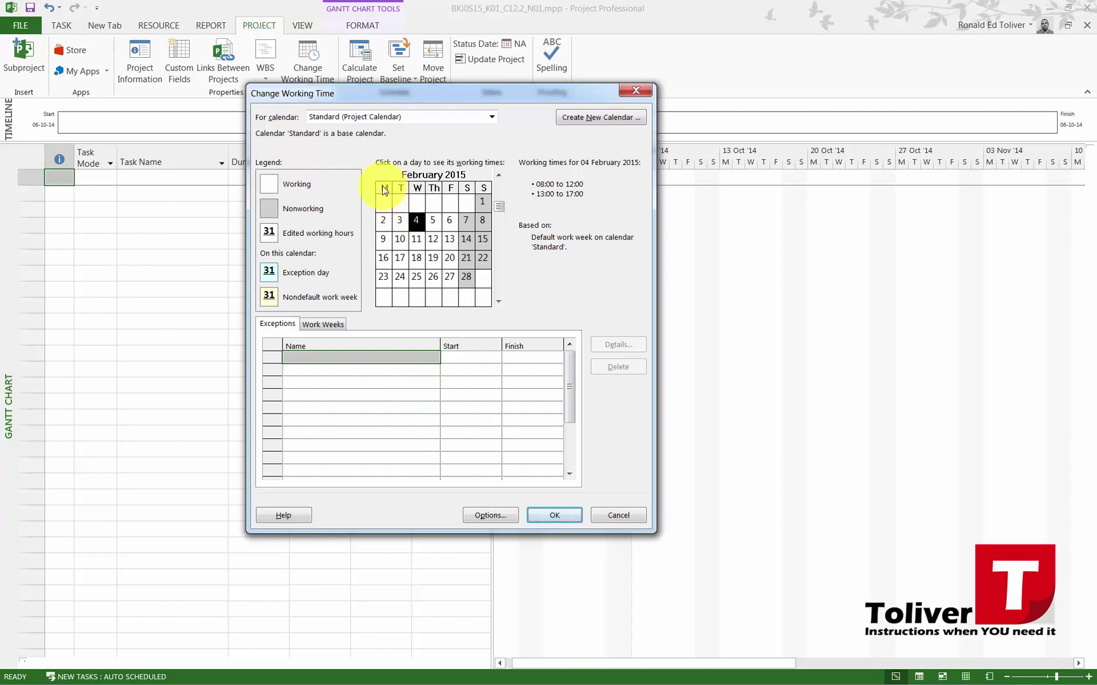
pyautogui.moveTo(499, 207); pyautogui.dragTo(500, 203)
# - Browse the preview calendar from October 2014 through January 2015
pyautogui.click(498, 175)
pyautogui.click(499, 174)
pyautogui.click(499, 175)
pyautogui.click(499, 175)
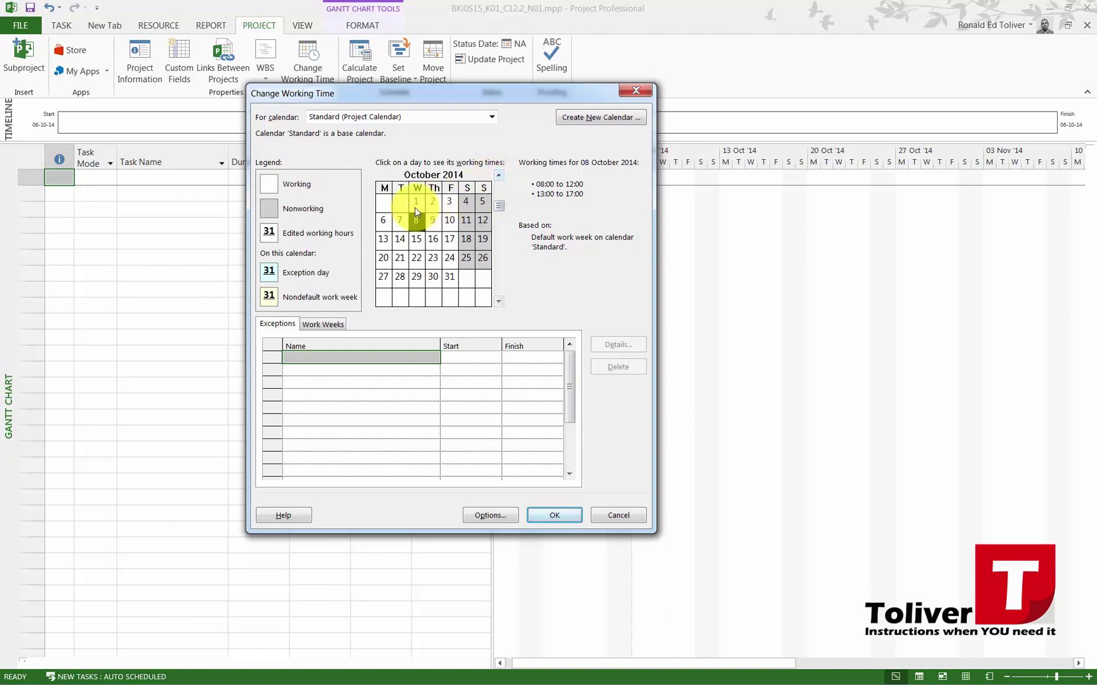
pyautogui.click(496, 302)
pyautogui.click(497, 302)
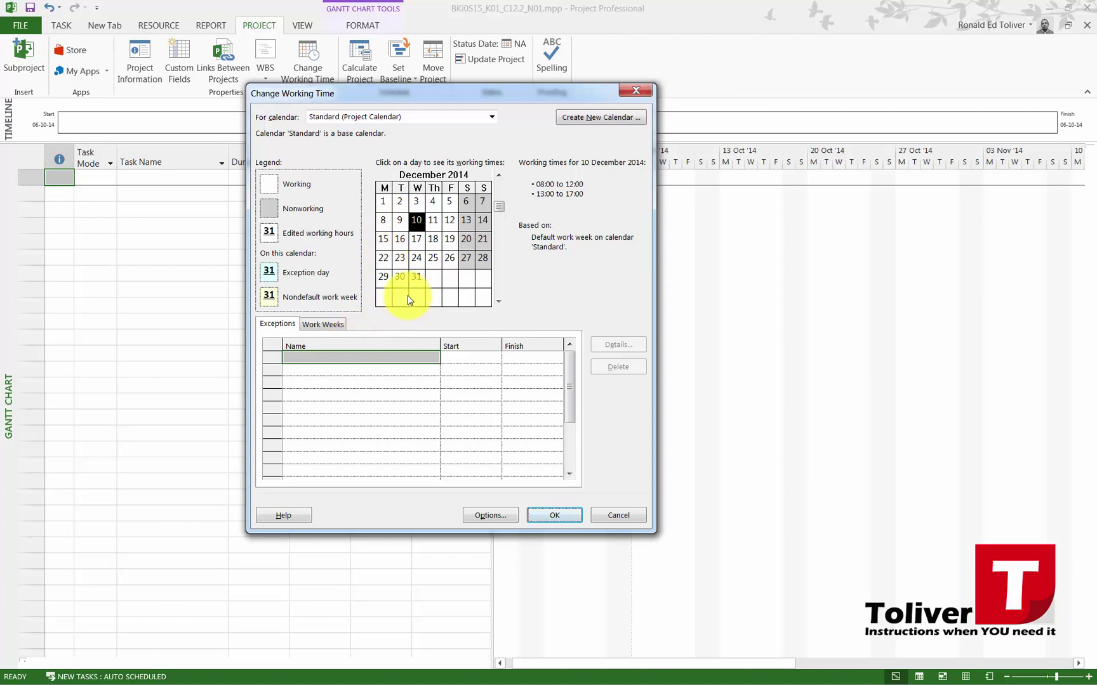
pyautogui.click(498, 301)
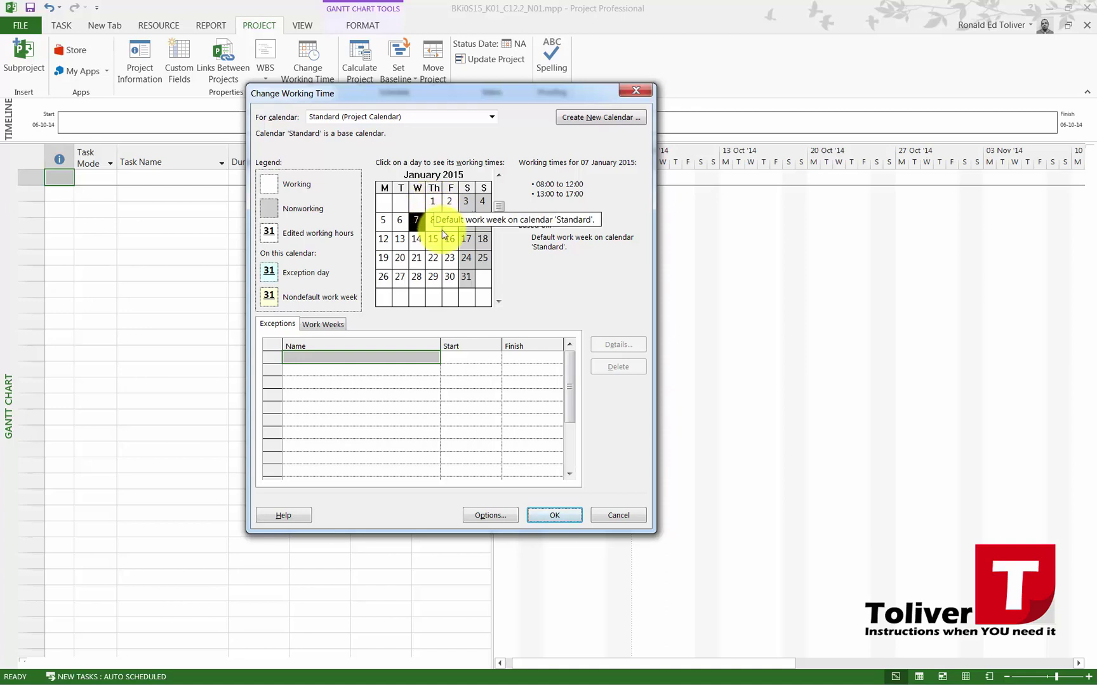
# - Add the exception 'Christmas Break 2014' running from 22-12-2014 to 01-01-2015
pyautogui.click(321, 355)
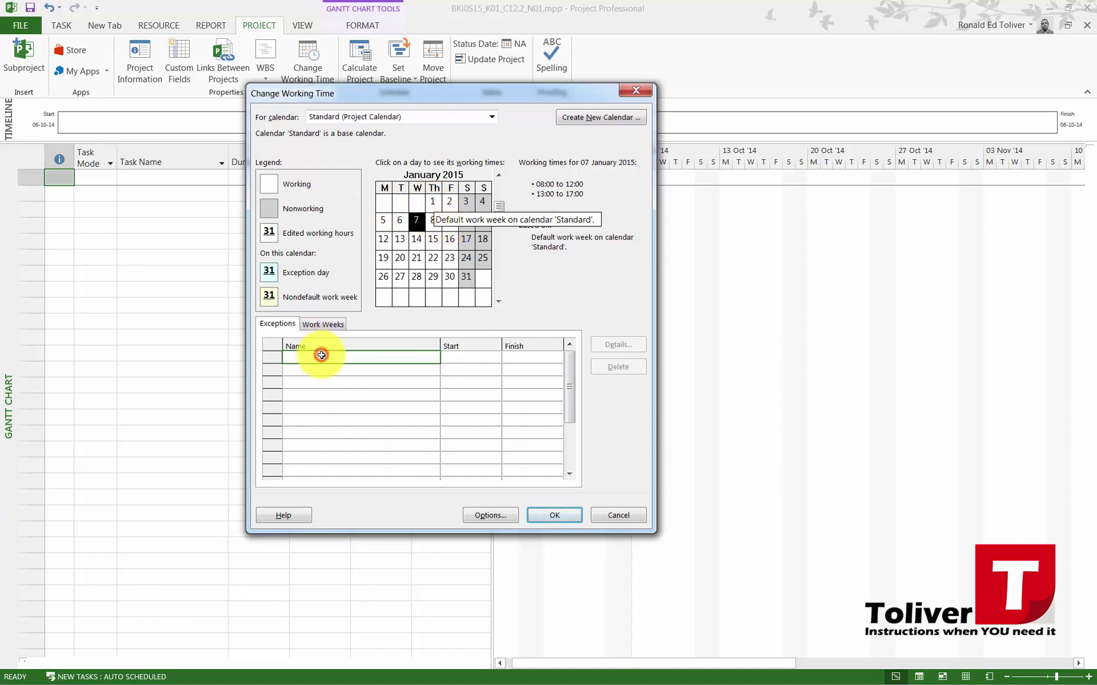
pyautogui.write('Christmas Break 2014')
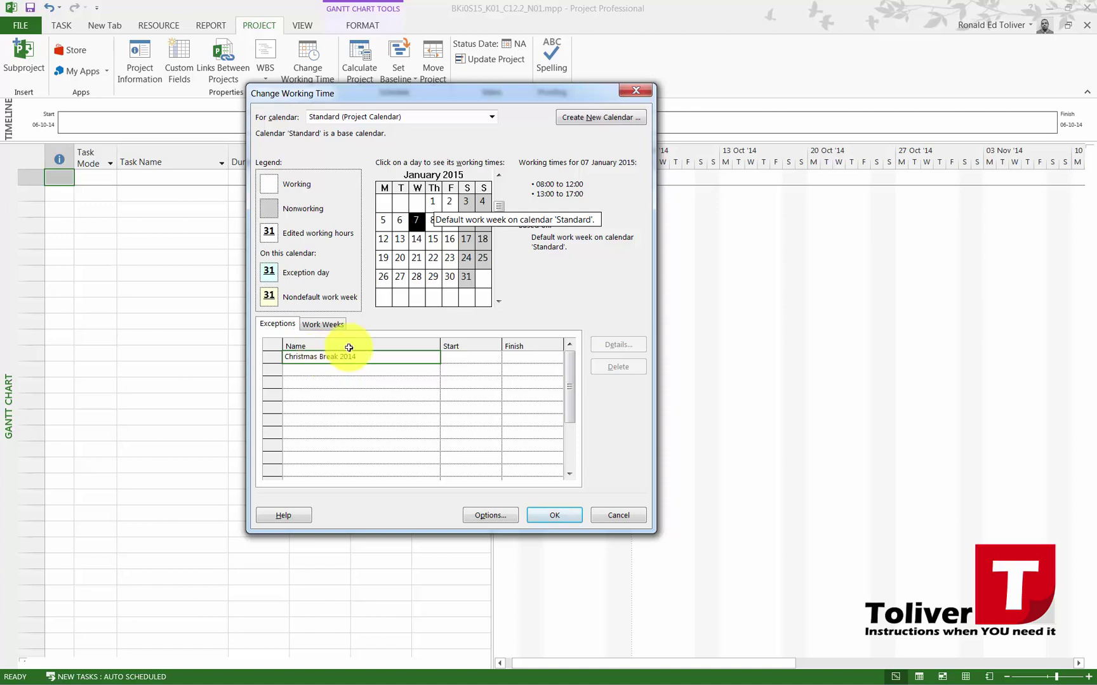
pyautogui.click(463, 359)
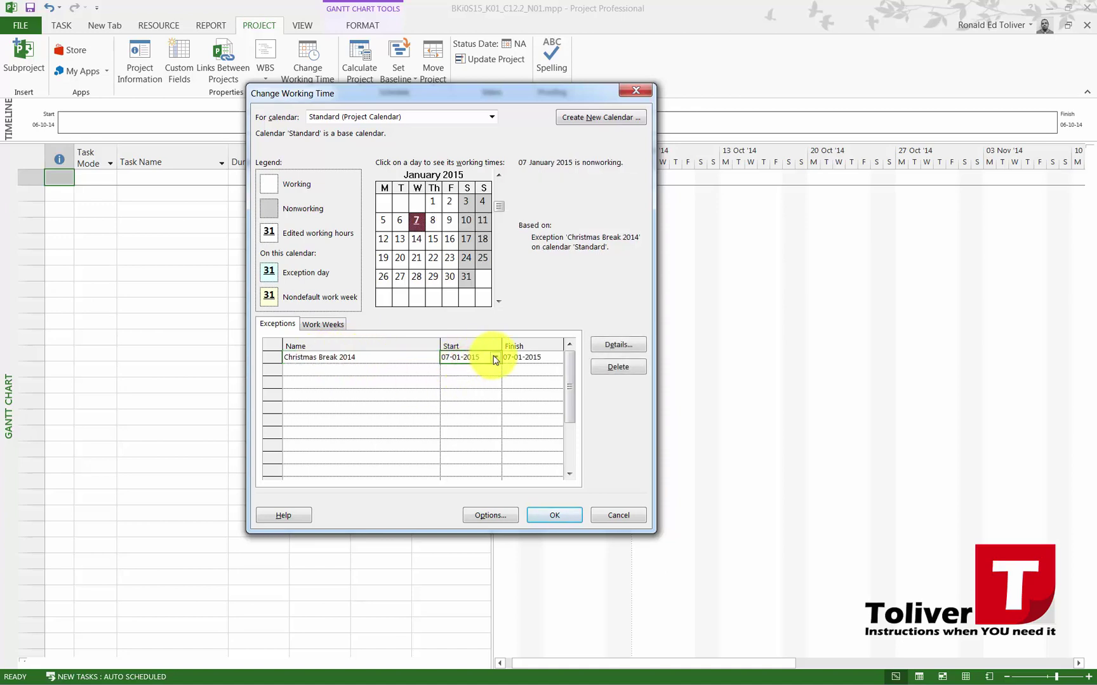
pyautogui.click(495, 356)
pyautogui.click(397, 372)
pyautogui.click(406, 434)
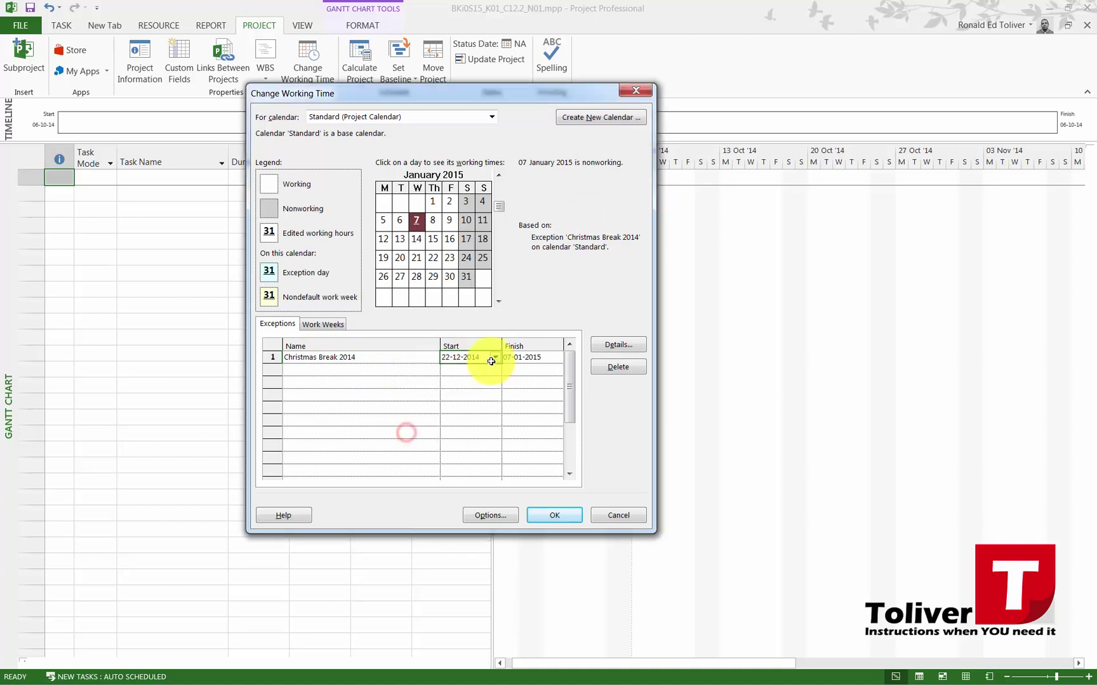
pyautogui.click(534, 356)
pyautogui.click(556, 358)
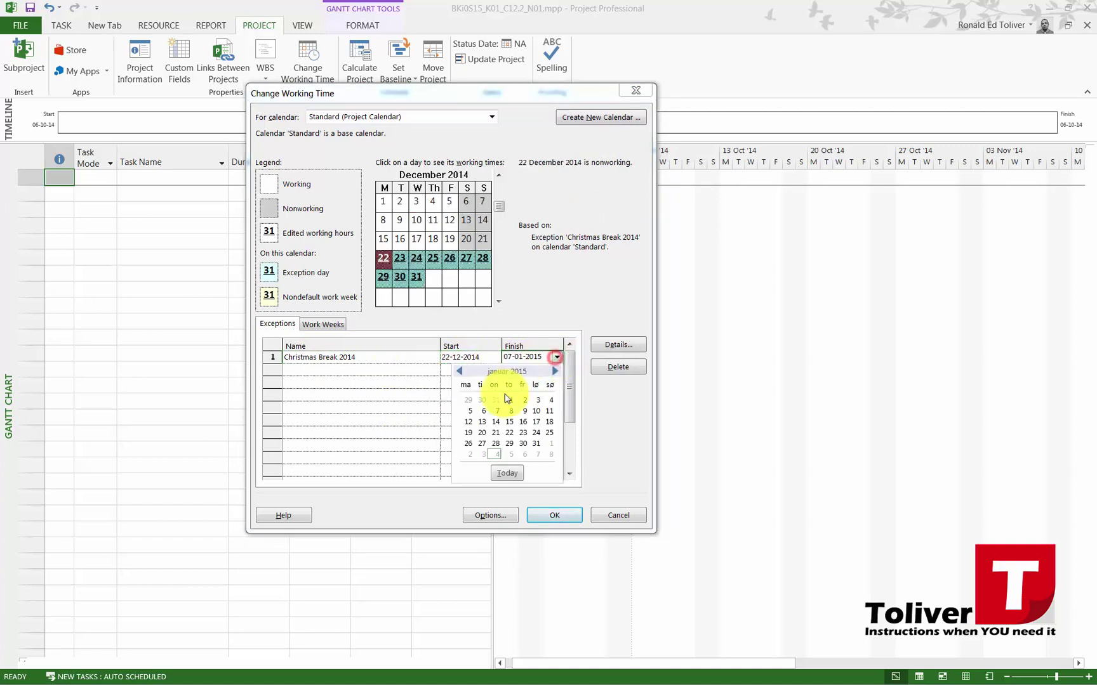
pyautogui.click(509, 401)
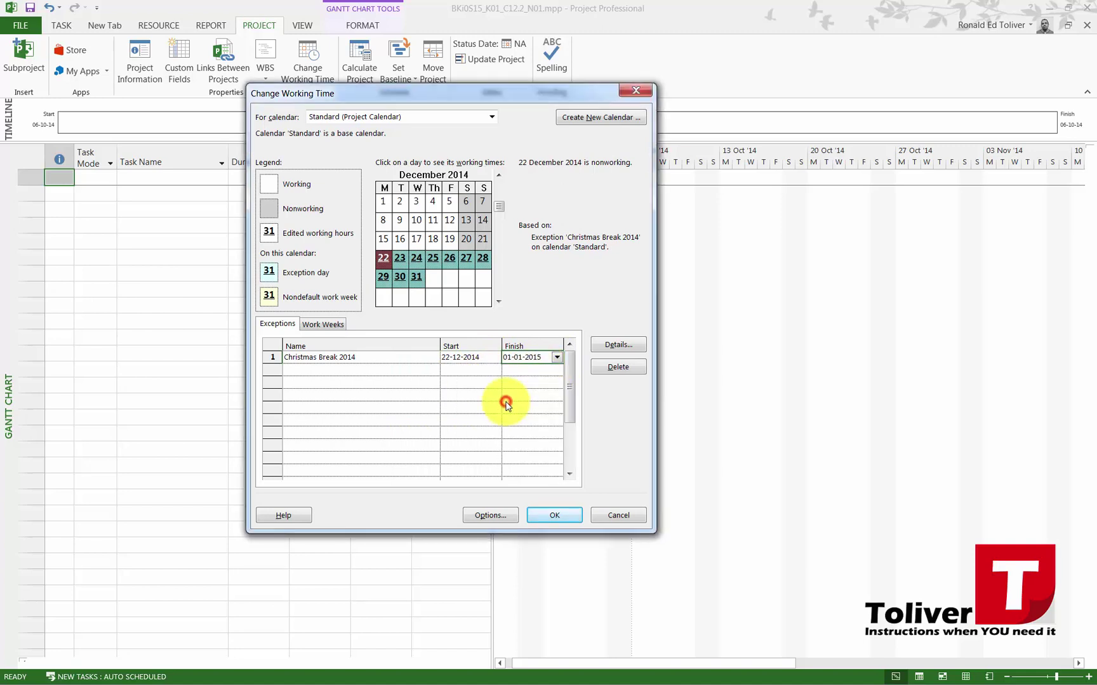
pyautogui.click(359, 369)
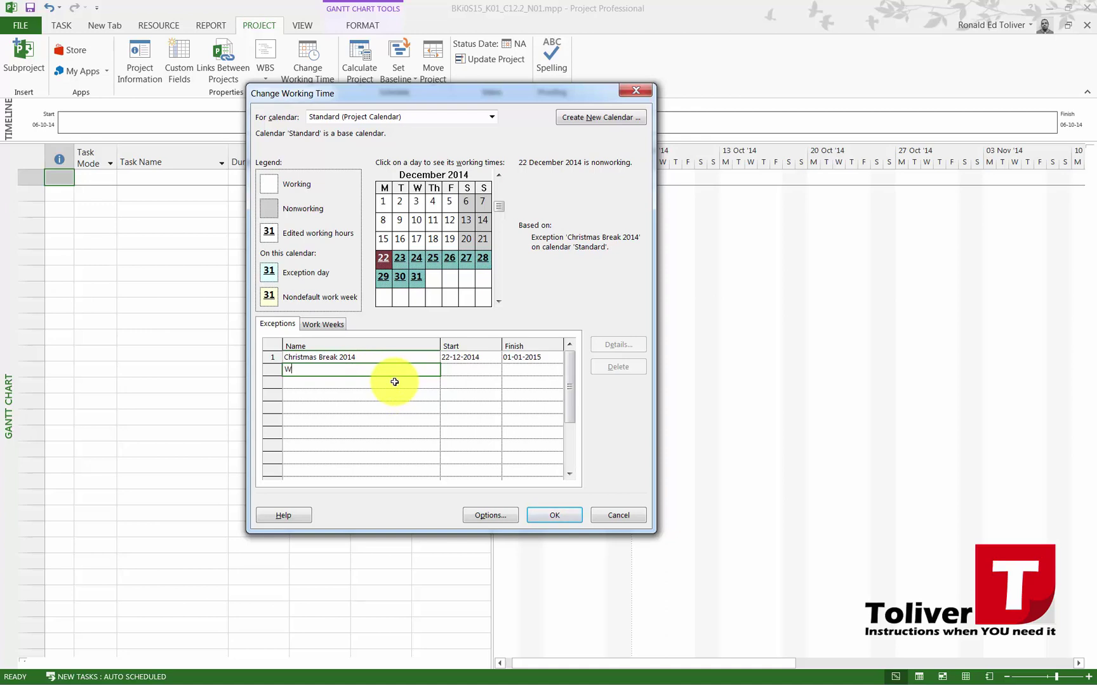
# - Add the exception 'Winter Break 2015' running from 09-02-2015 to 13-02-2015
pyautogui.write('Break 2015')
pyautogui.press('Return')
pyautogui.click(469, 369)
pyautogui.click(492, 370)
pyautogui.click(492, 384)
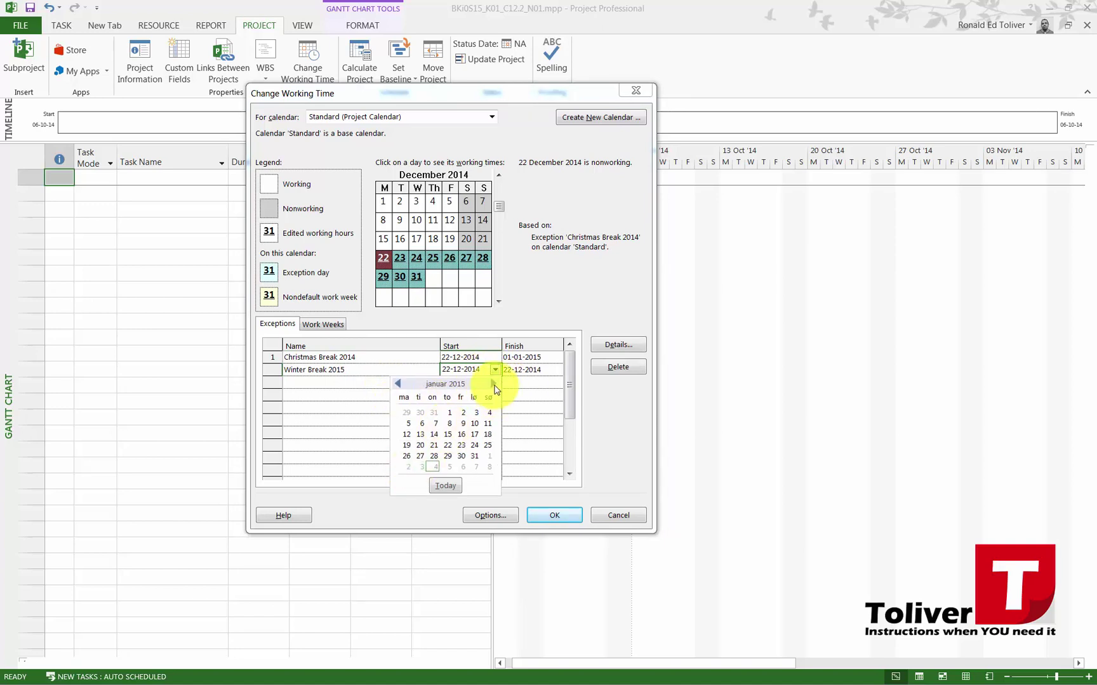
pyautogui.click(493, 384)
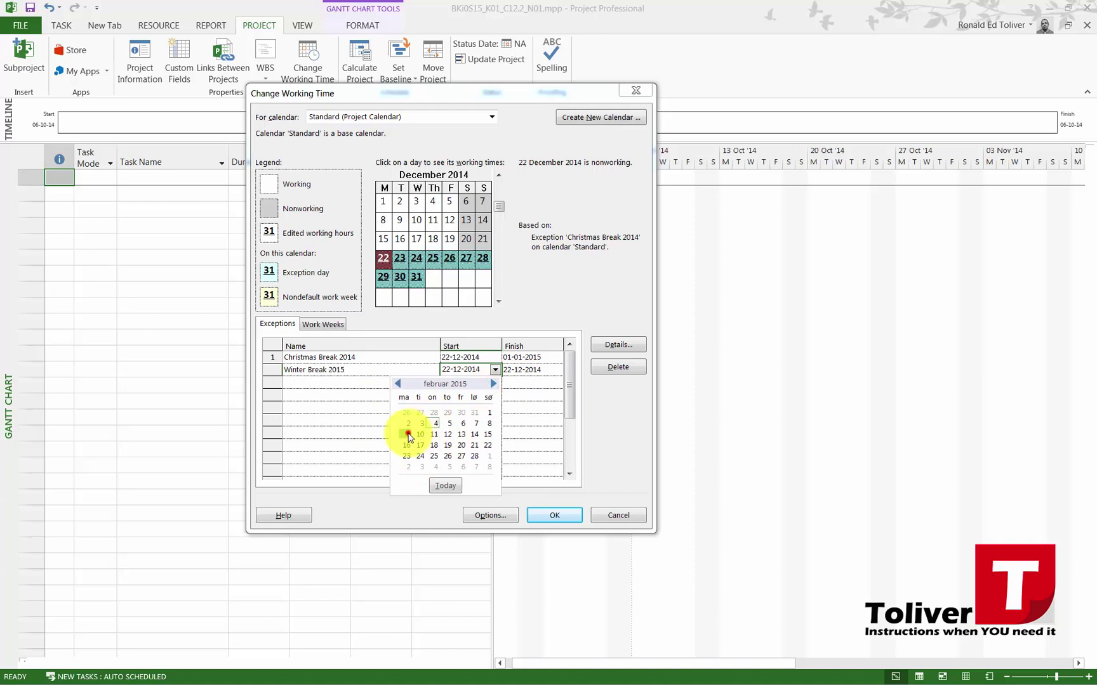
pyautogui.click(408, 435)
pyautogui.click(556, 373)
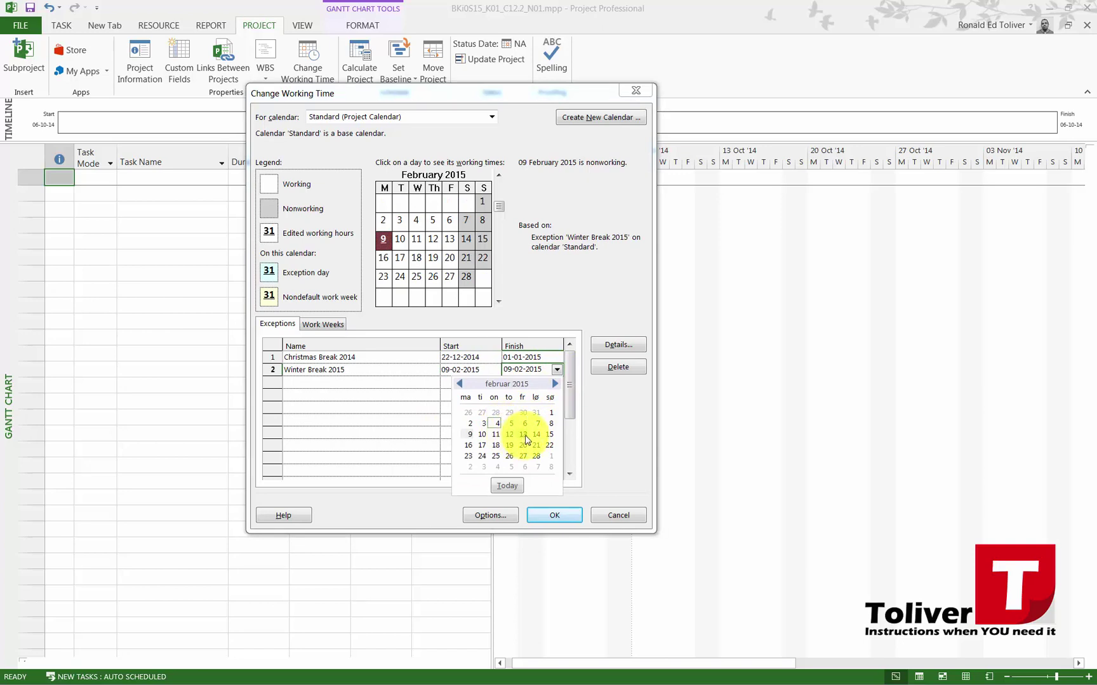
pyautogui.click(524, 435)
pyautogui.click(358, 383)
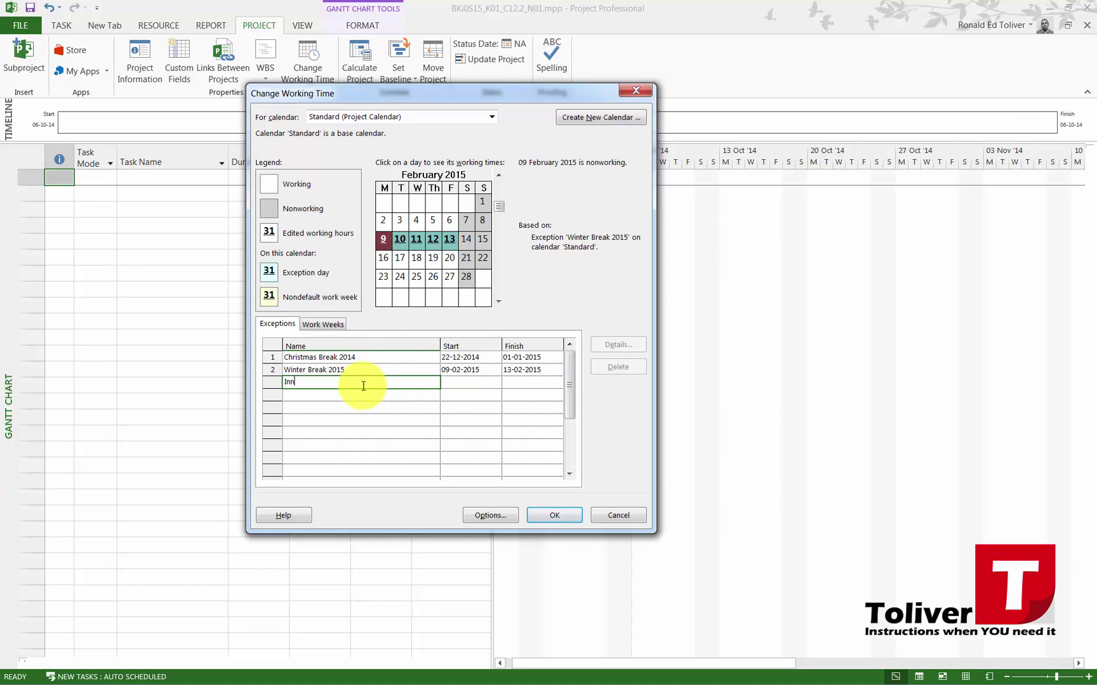
# - Add the exception 'Innovation Week' running from 09-03-2015 to 13-03-2015
pyautogui.write('on Week')
pyautogui.press('Return')
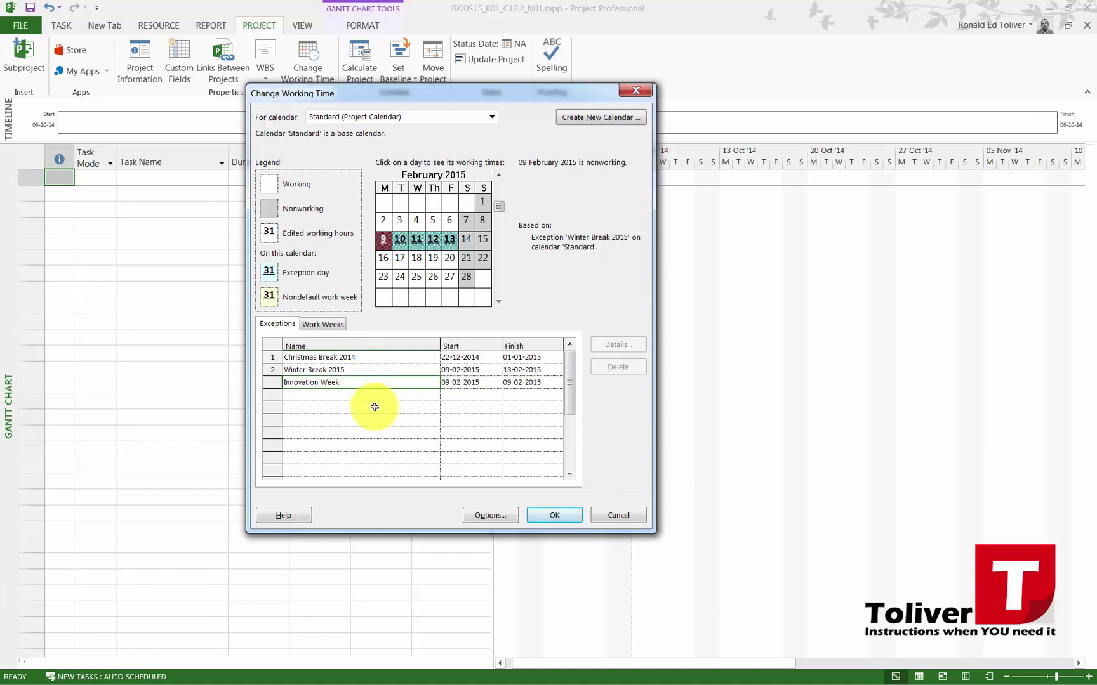
pyautogui.click(491, 386)
pyautogui.click(495, 383)
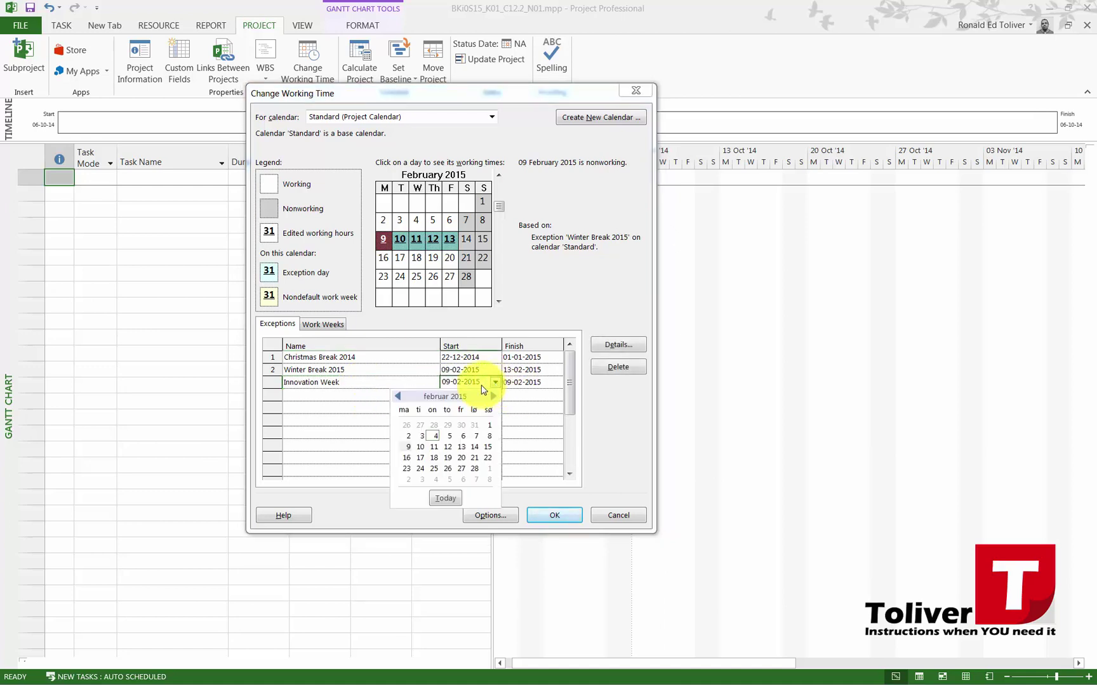
pyautogui.click(493, 396)
pyautogui.click(408, 446)
pyautogui.click(533, 382)
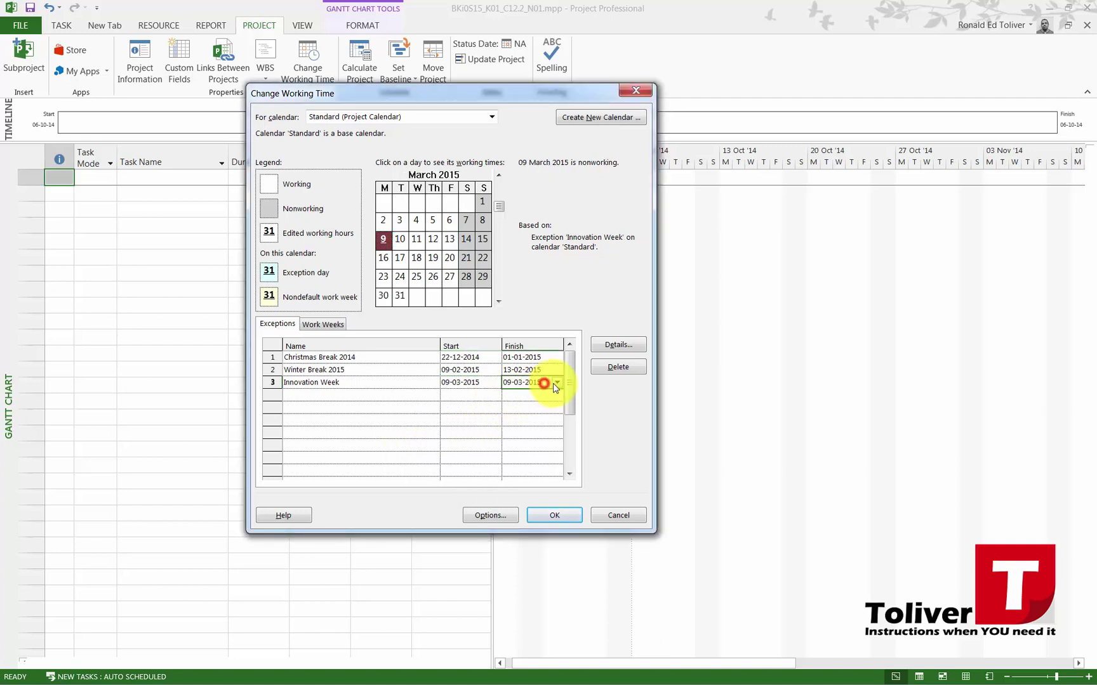
pyautogui.click(556, 383)
pyautogui.click(522, 446)
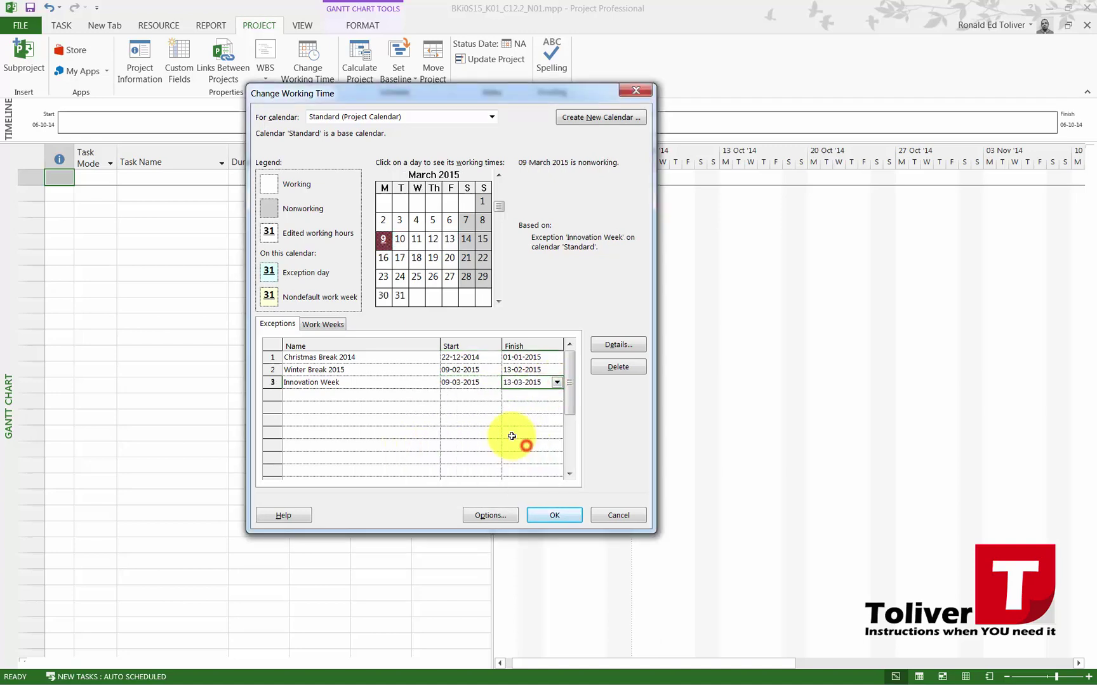
# - Open the Innovation Week exception details and accept its recurrence settings
pyautogui.doubleClick(353, 384)
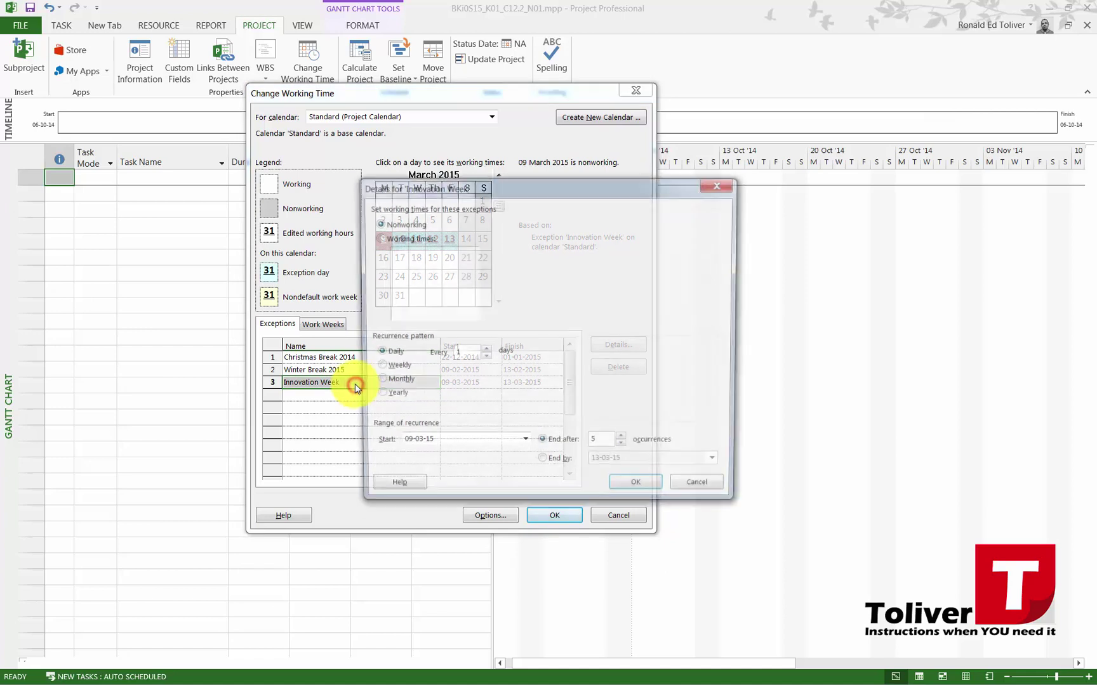
pyautogui.click(640, 490)
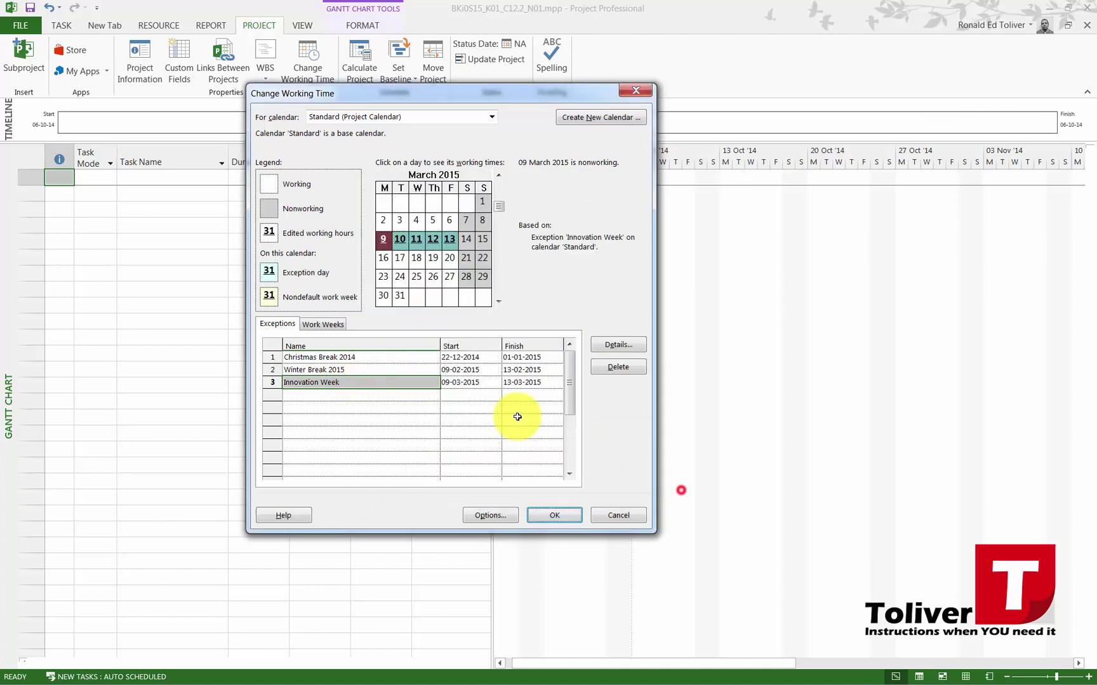
pyautogui.click(347, 383)
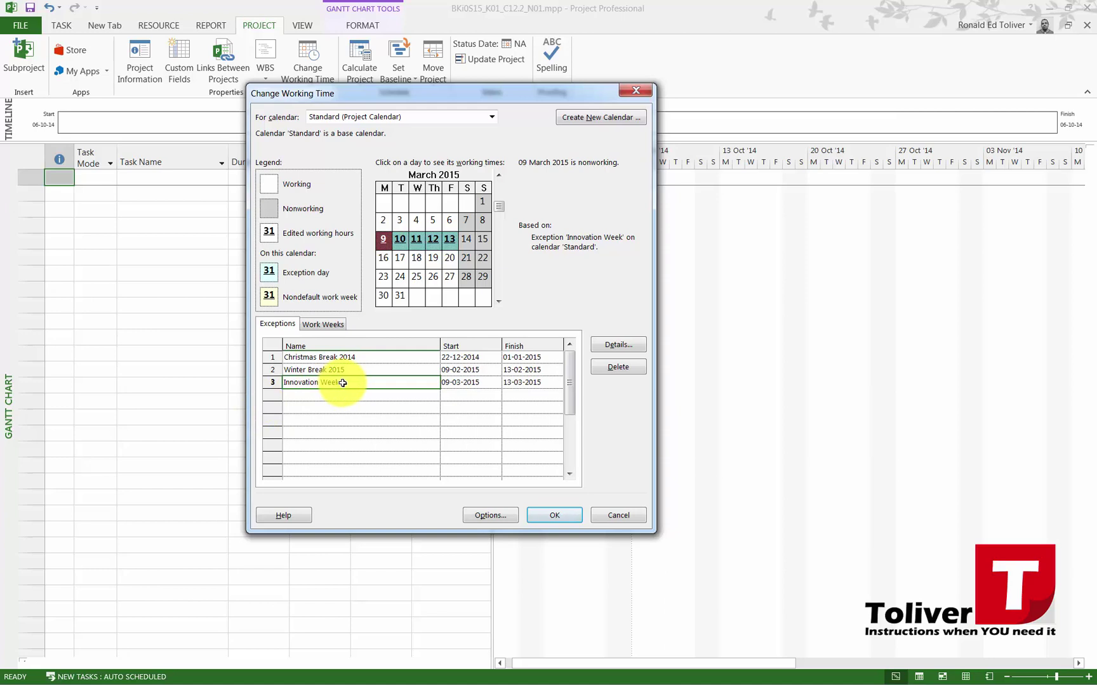
# - Rename the exception to 'Innovation Week 2015'
pyautogui.click(344, 383)
pyautogui.write('2015')
pyautogui.press('Return')
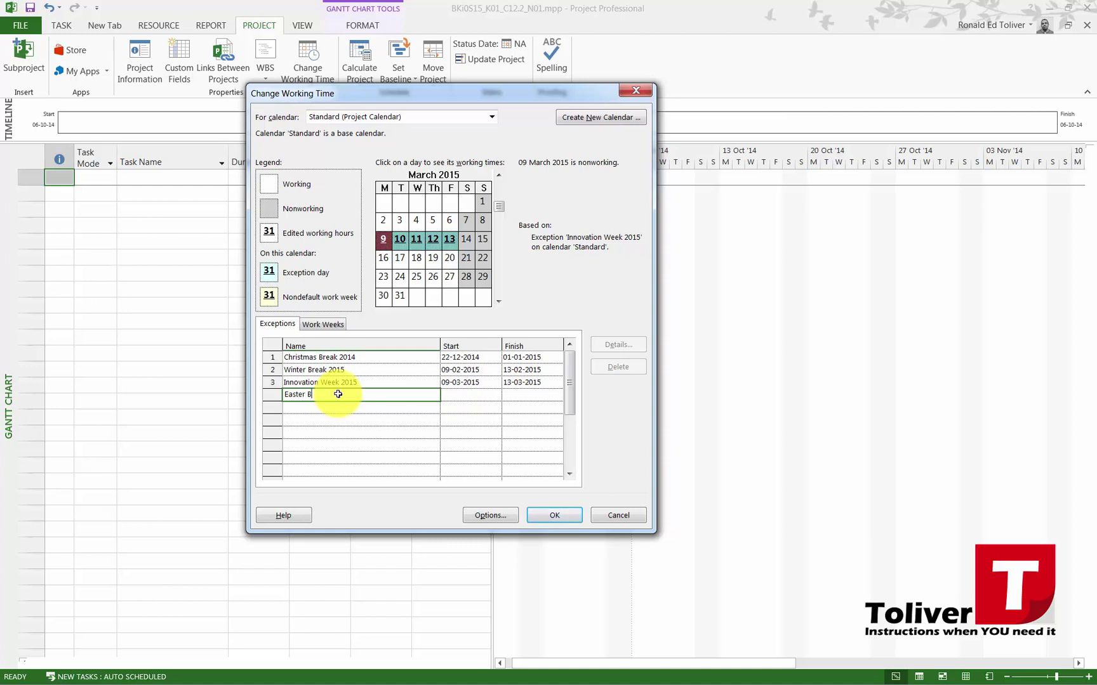
# - Add the exception 'Easter Break 2015' from 30-03-2015 to 06-04-2015, dismissing the overlap warning
pyautogui.write('reak 2015')
pyautogui.click(484, 392)
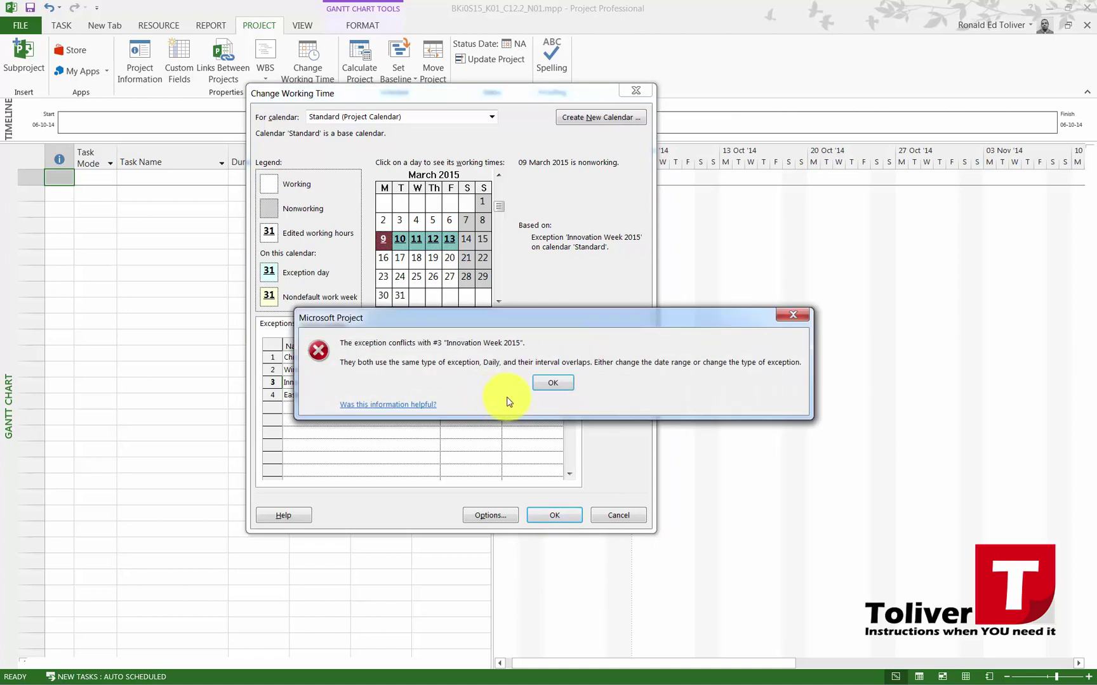
pyautogui.click(540, 382)
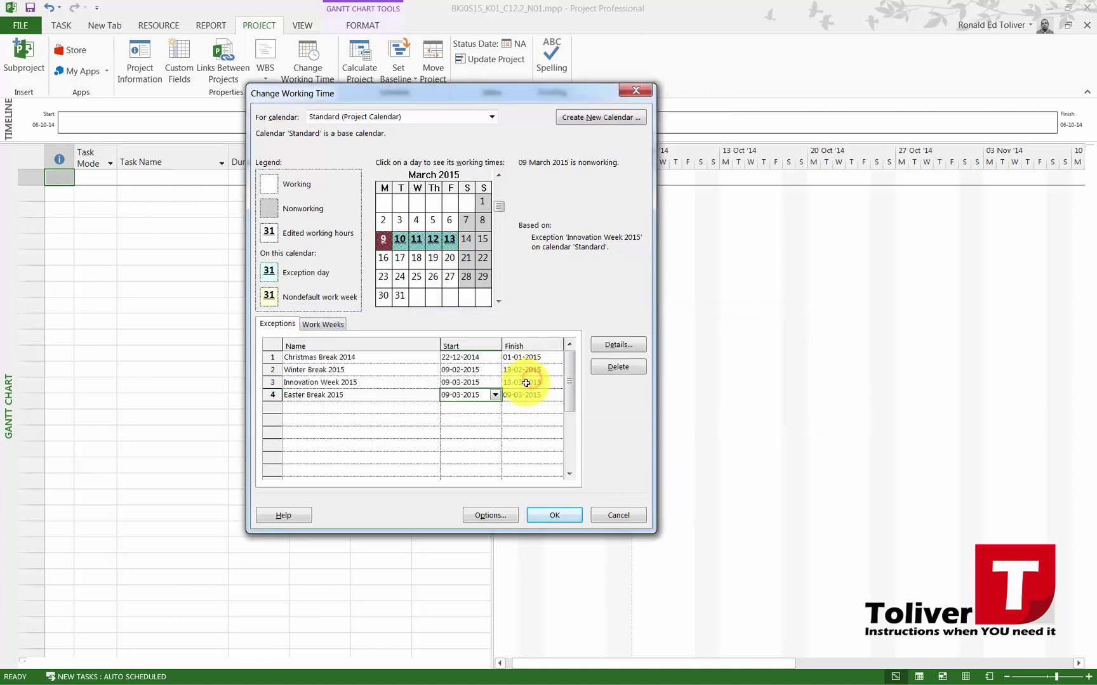
pyautogui.click(495, 395)
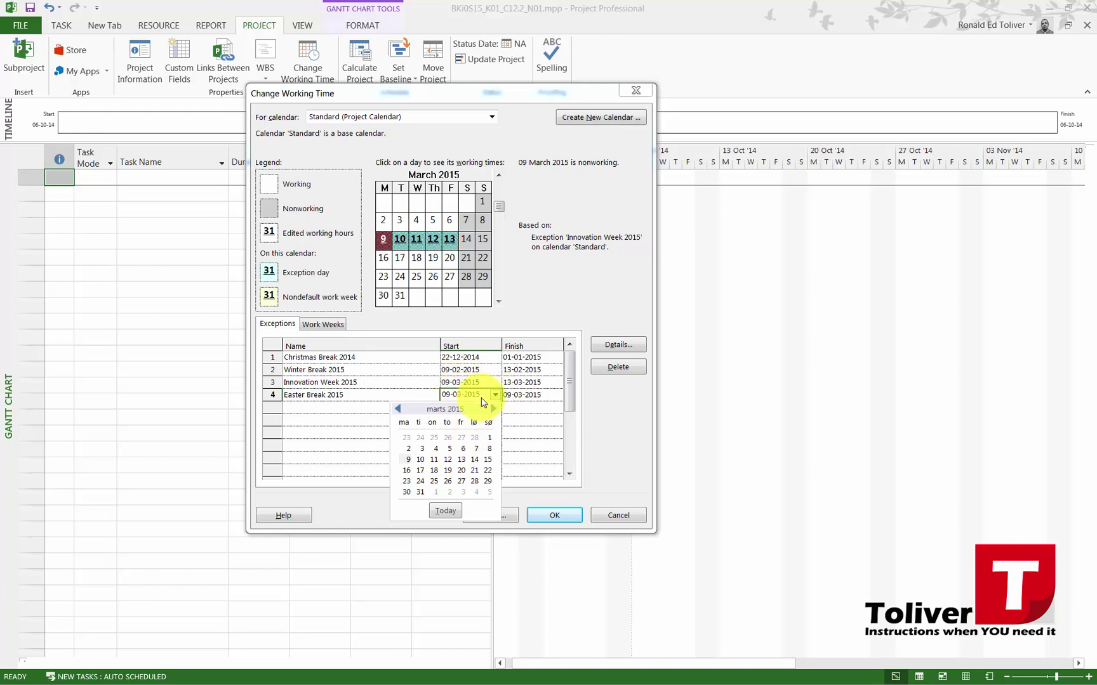
pyautogui.click(406, 492)
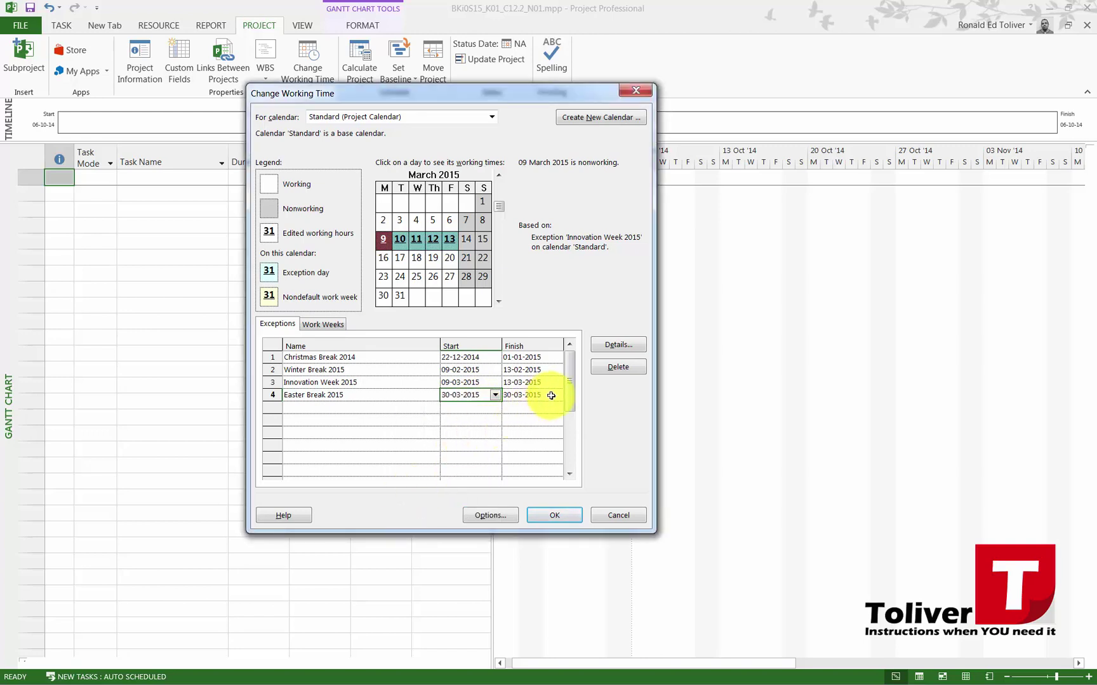
pyautogui.click(549, 395)
pyautogui.click(557, 395)
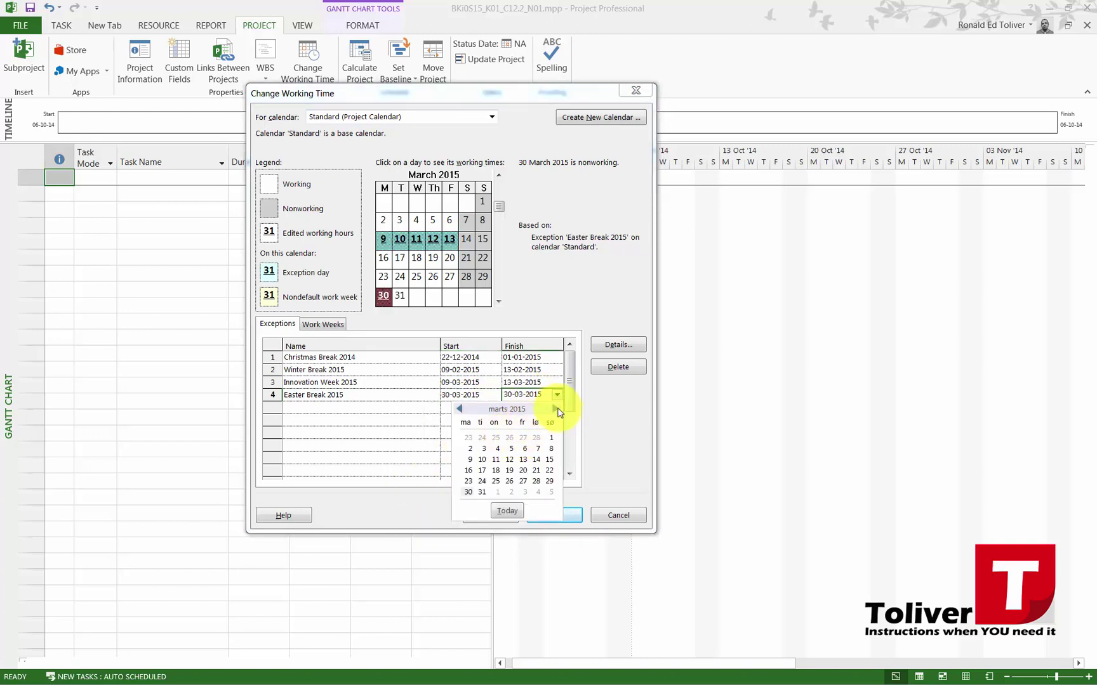
pyautogui.click(555, 408)
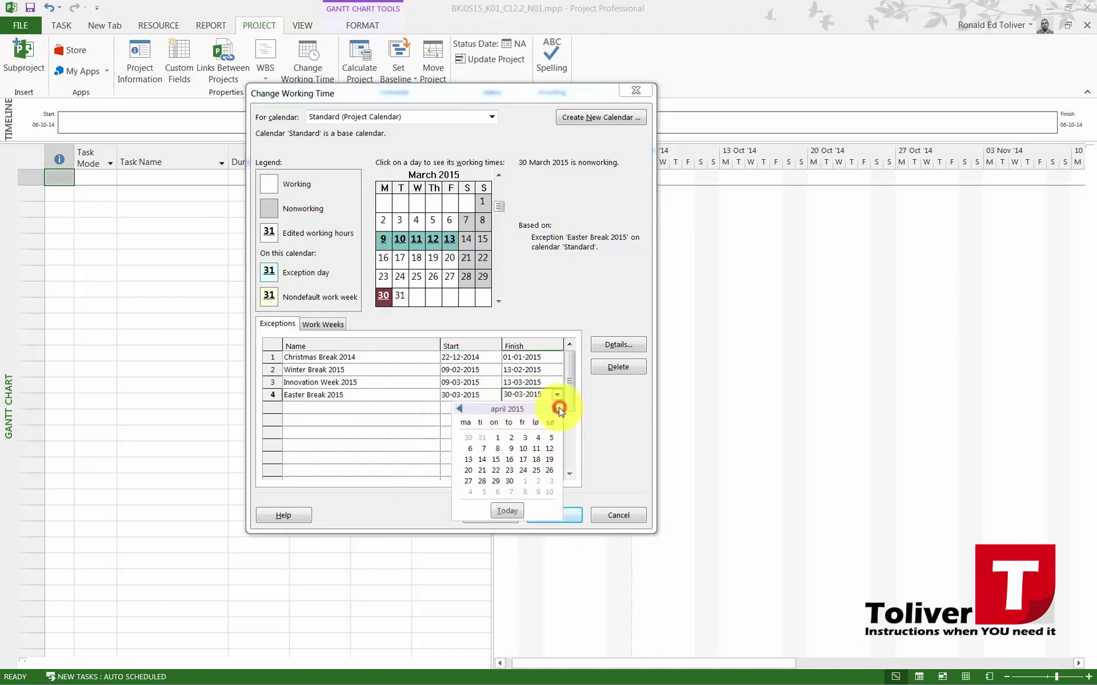
pyautogui.click(468, 448)
pyautogui.click(332, 407)
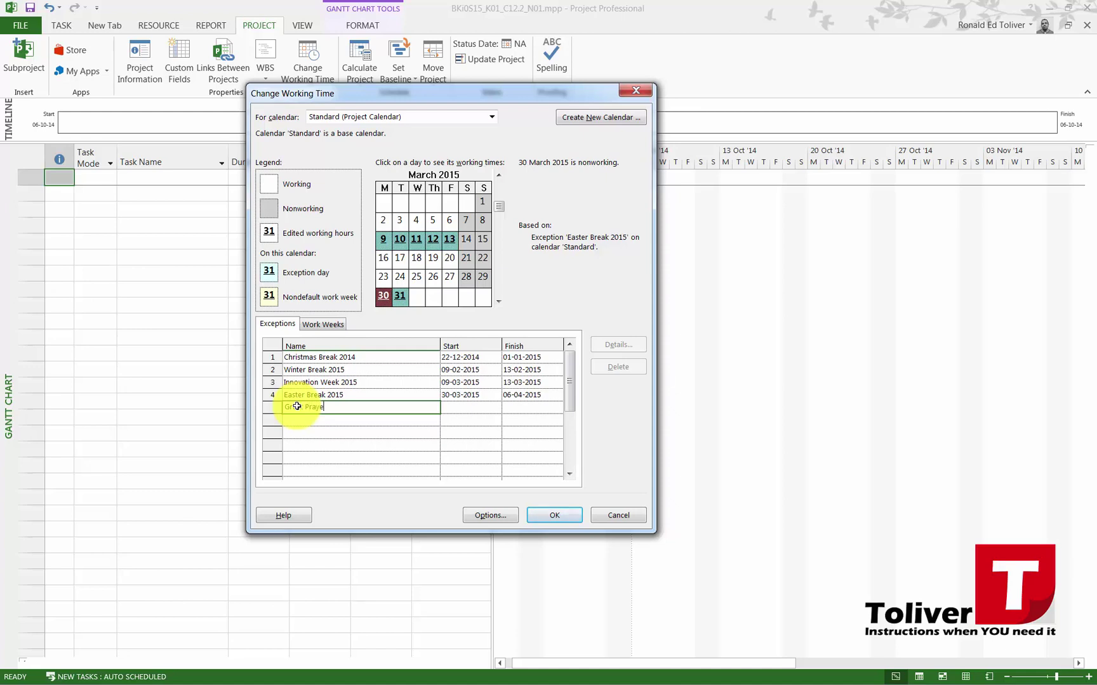
# - Enter the 'Great Prayer Day' exception with a finish date of 01-05-2015
pyautogui.write('Day')
pyautogui.click(495, 409)
pyautogui.click(495, 410)
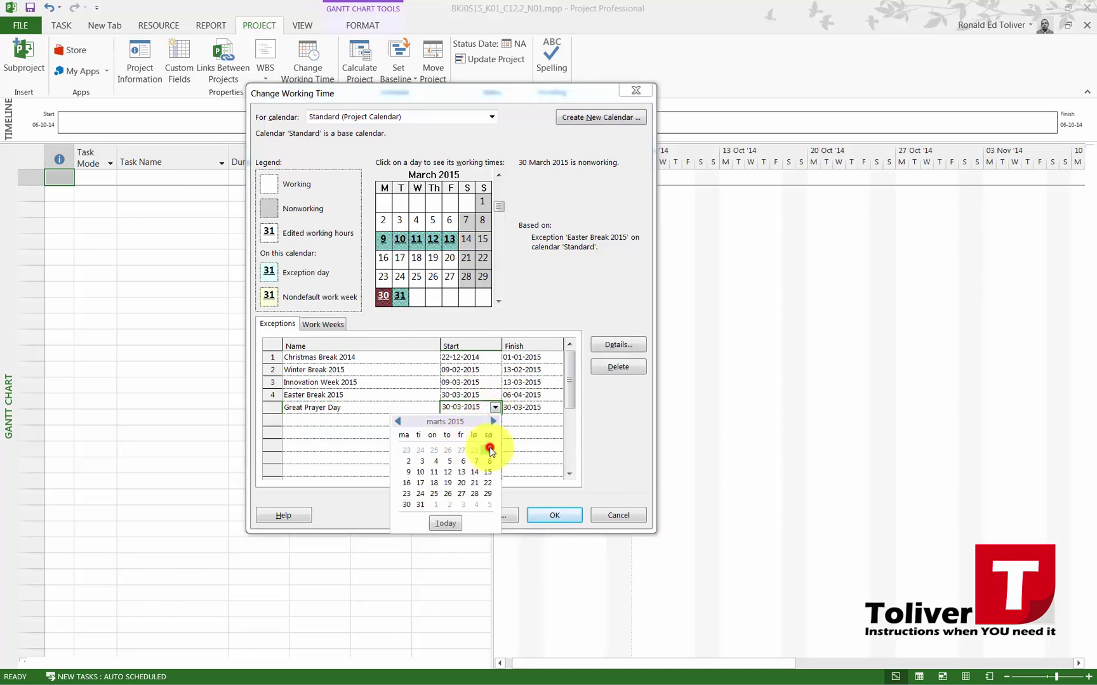
pyautogui.click(489, 450)
pyautogui.click(553, 409)
pyautogui.click(557, 407)
pyautogui.click(551, 422)
pyautogui.click(551, 422)
pyautogui.click(524, 449)
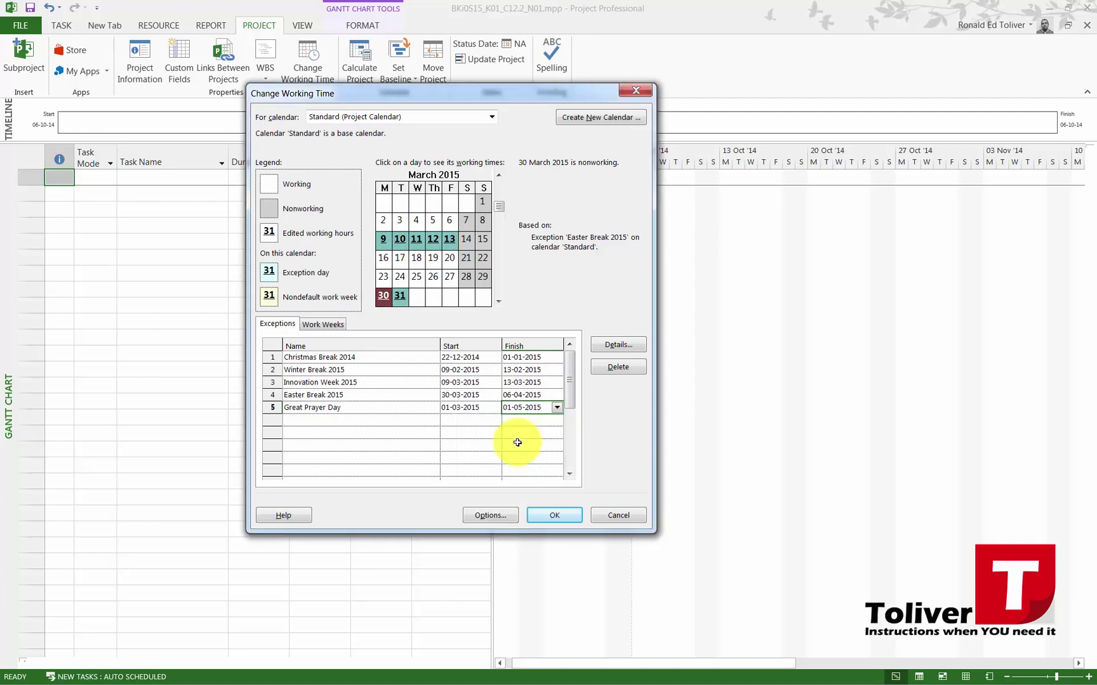
# - Rename it to 'Great Prayer Day 2015' and dismiss the overlap warning
pyautogui.click(350, 410)
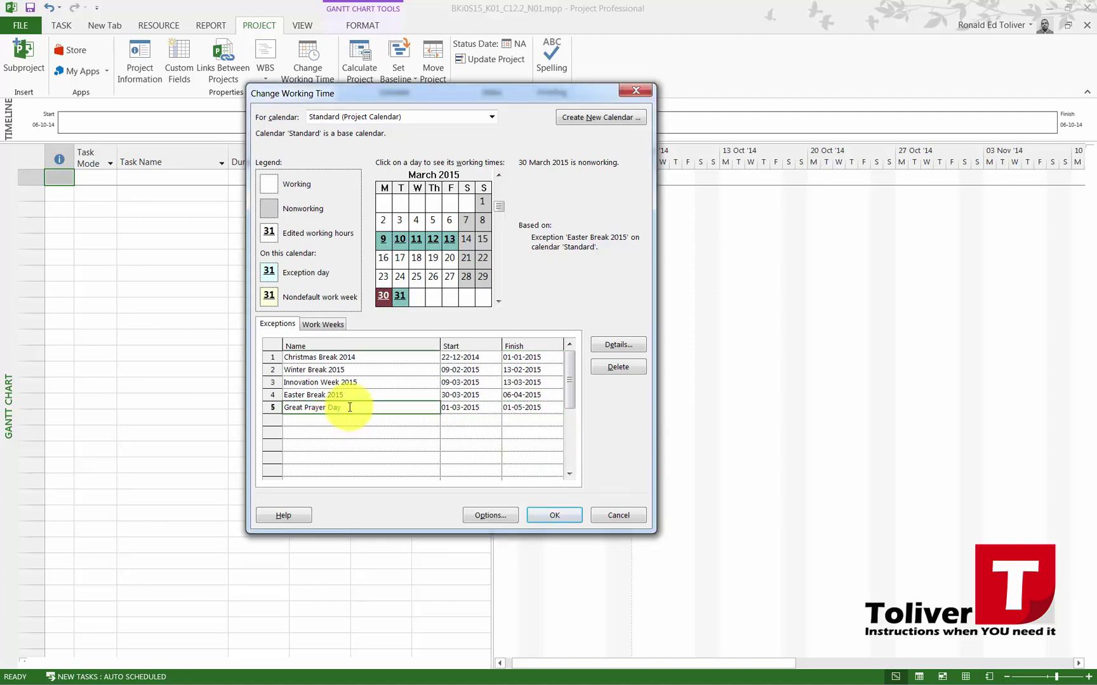
pyautogui.click(346, 407)
pyautogui.write('2015')
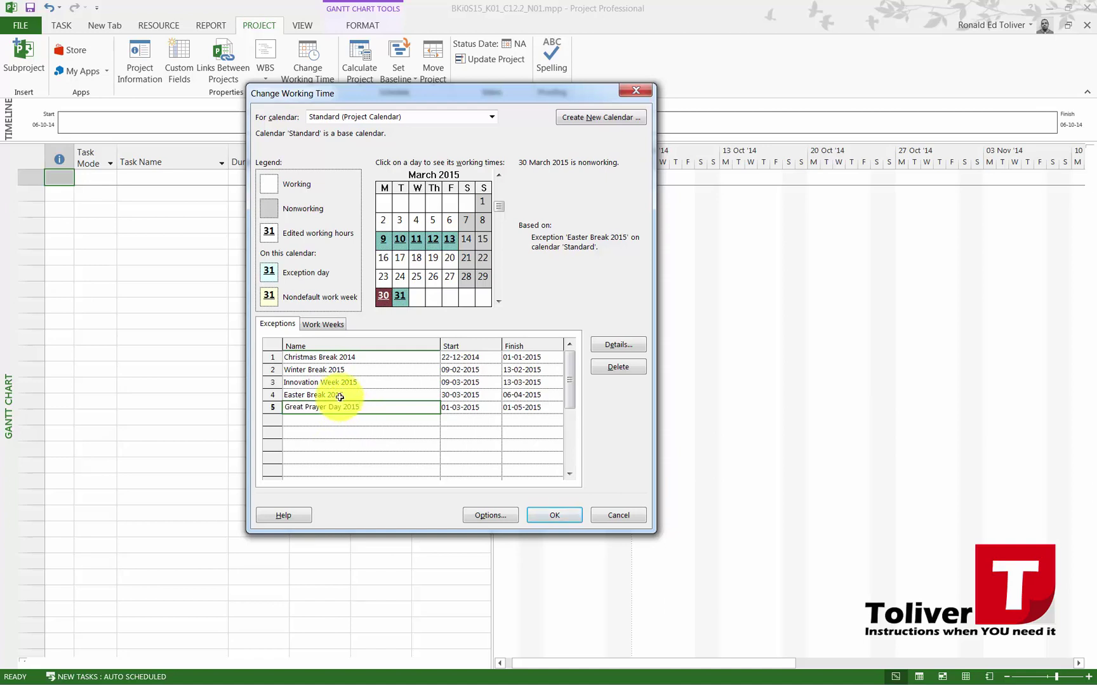
pyautogui.press('Return')
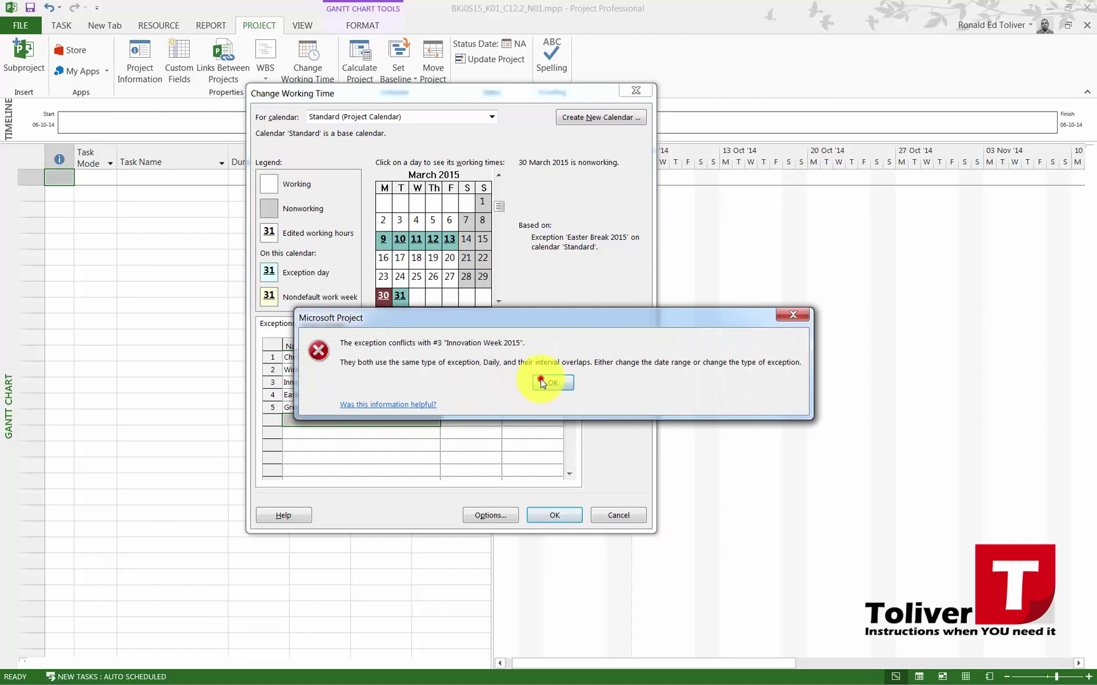
pyautogui.click(552, 382)
# - Correct Great Prayer Day's start date to 01-05-2015
pyautogui.click(472, 406)
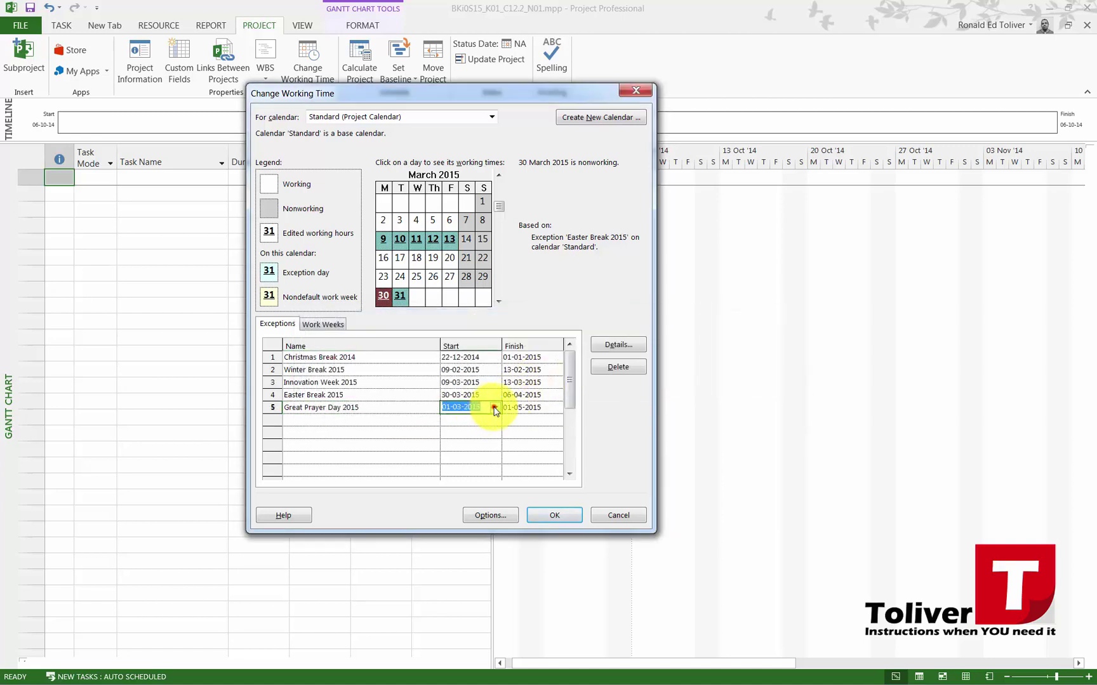
pyautogui.click(494, 407)
pyautogui.click(493, 421)
pyautogui.click(493, 422)
pyautogui.click(463, 450)
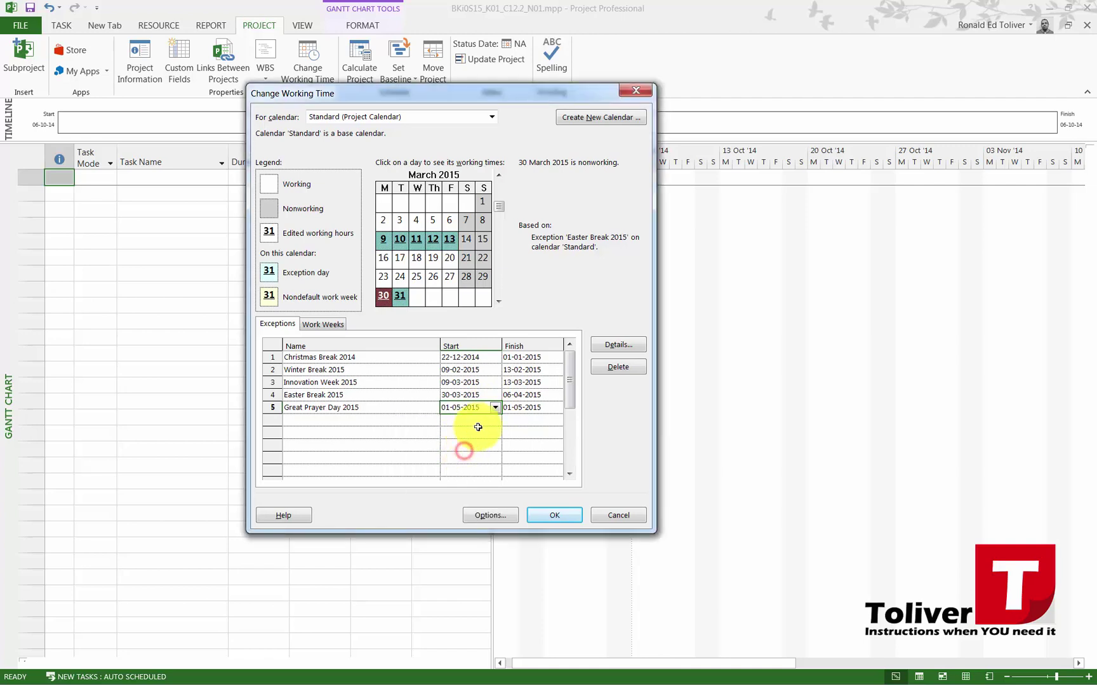
pyautogui.click(393, 420)
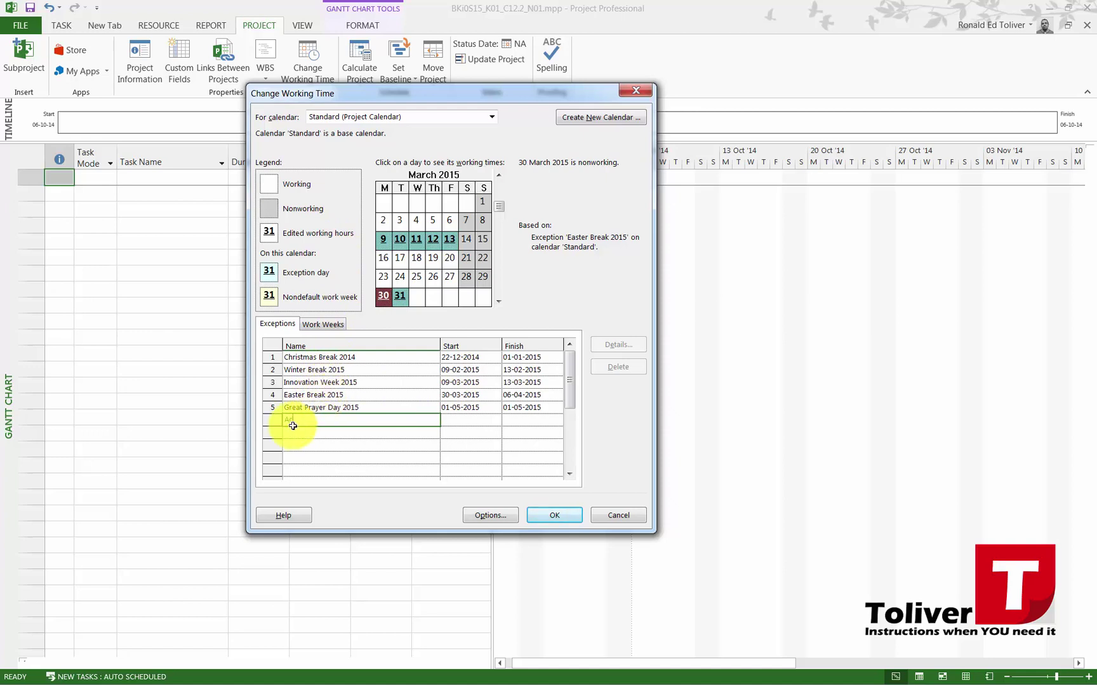
# - Add the one-day exception 'Acension Day 2015' on 14-05-2015
pyautogui.write('ay 2015')
pyautogui.click(455, 420)
pyautogui.click(495, 421)
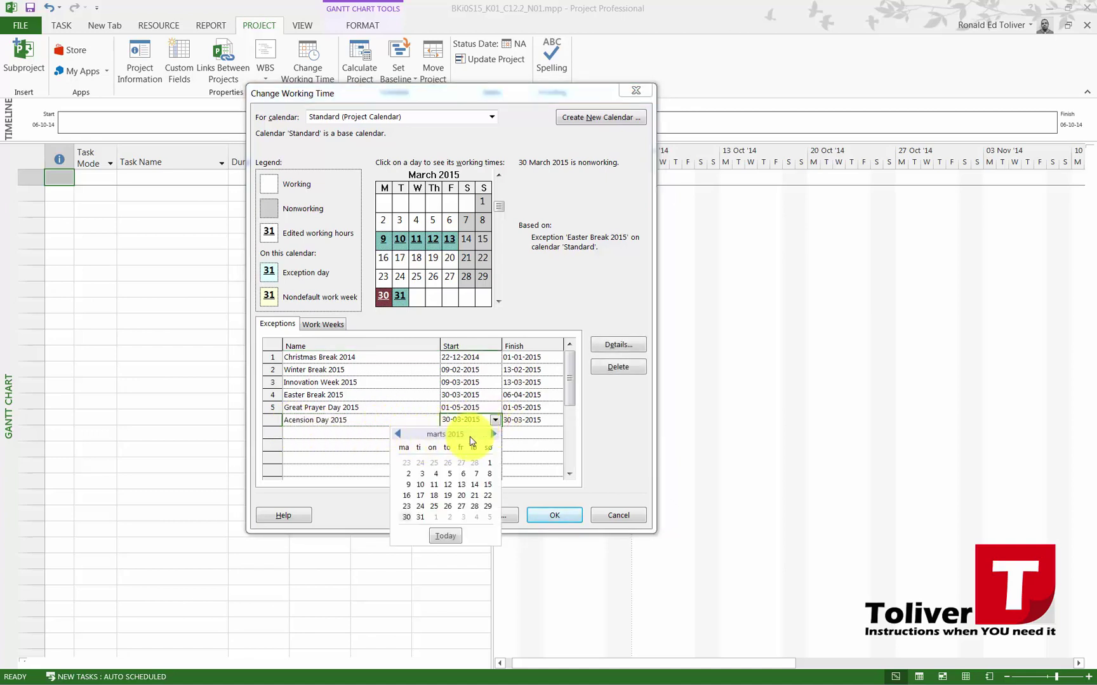
pyautogui.click(492, 434)
pyautogui.click(491, 434)
pyautogui.click(446, 484)
pyautogui.click(534, 426)
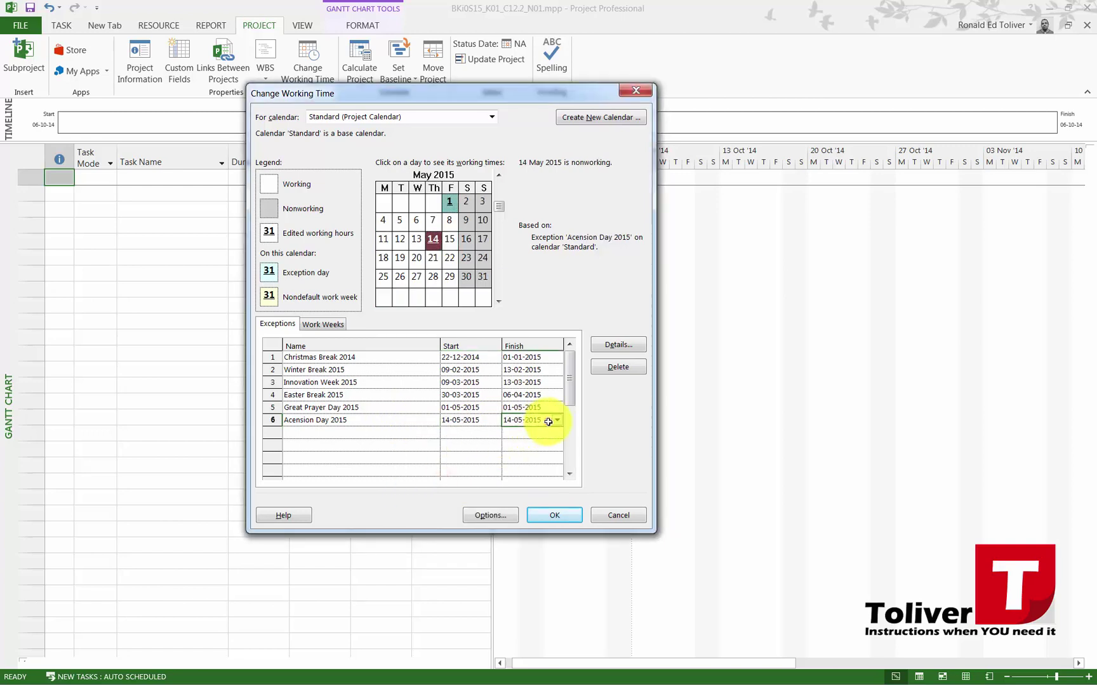
pyautogui.click(556, 420)
pyautogui.click(507, 482)
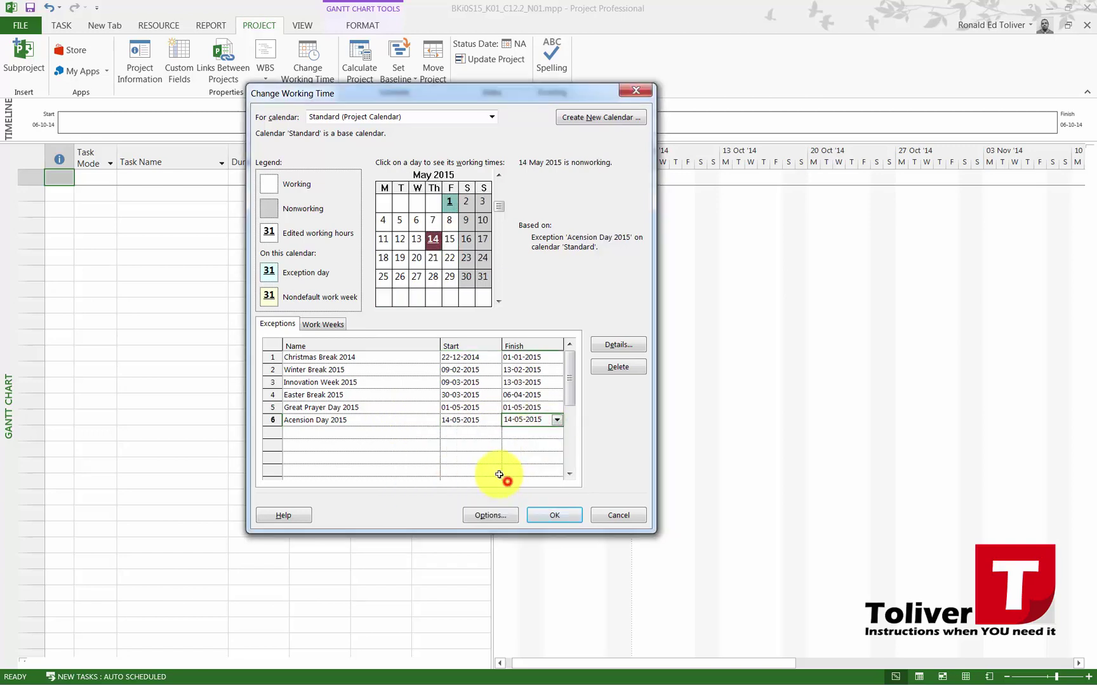
pyautogui.click(357, 432)
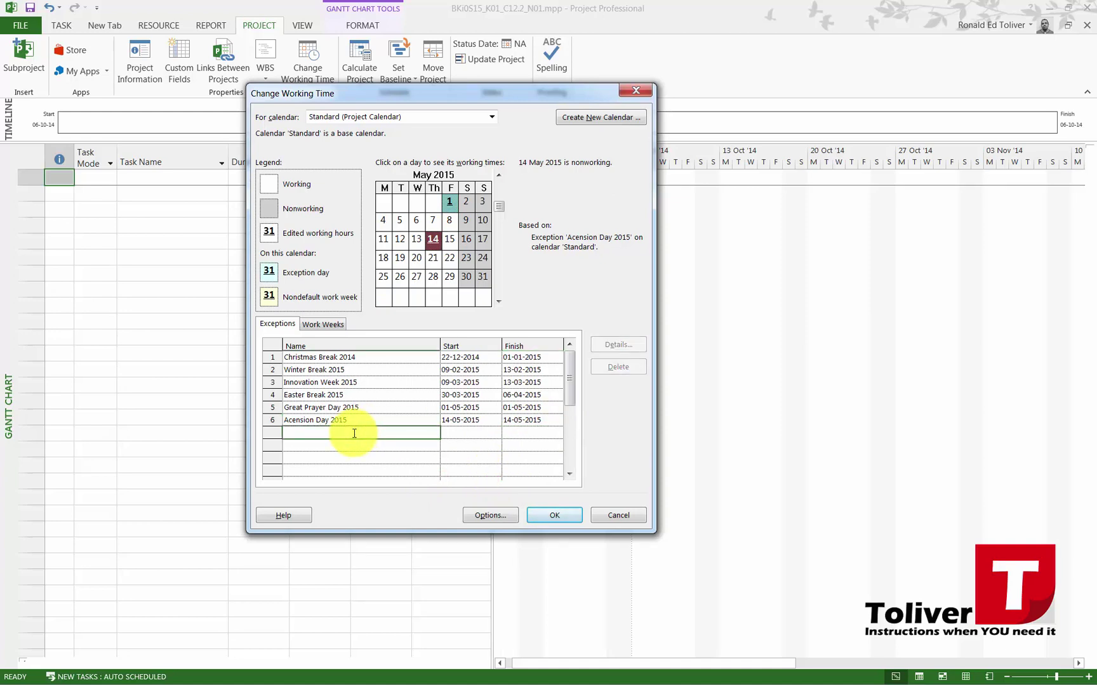
# - Add the one-day exception 'Whit Monday 2015' on 25-05-2015
pyautogui.write('Whit Monday')
pyautogui.click(465, 428)
pyautogui.click(361, 429)
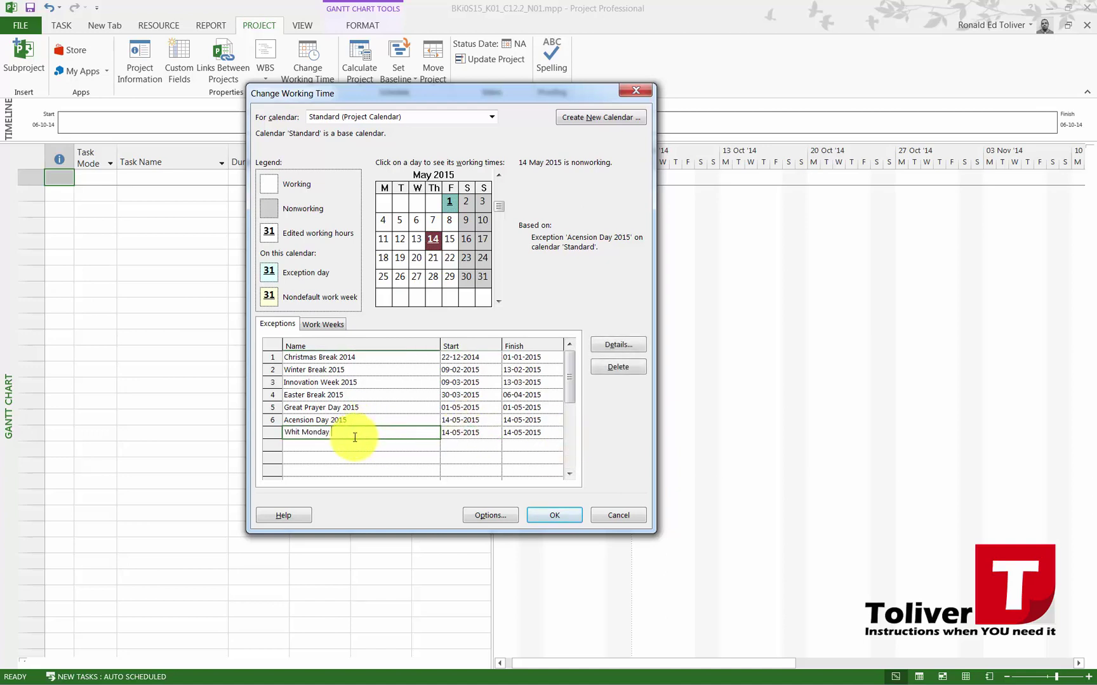
pyautogui.write('2015')
pyautogui.click(456, 432)
pyautogui.click(495, 432)
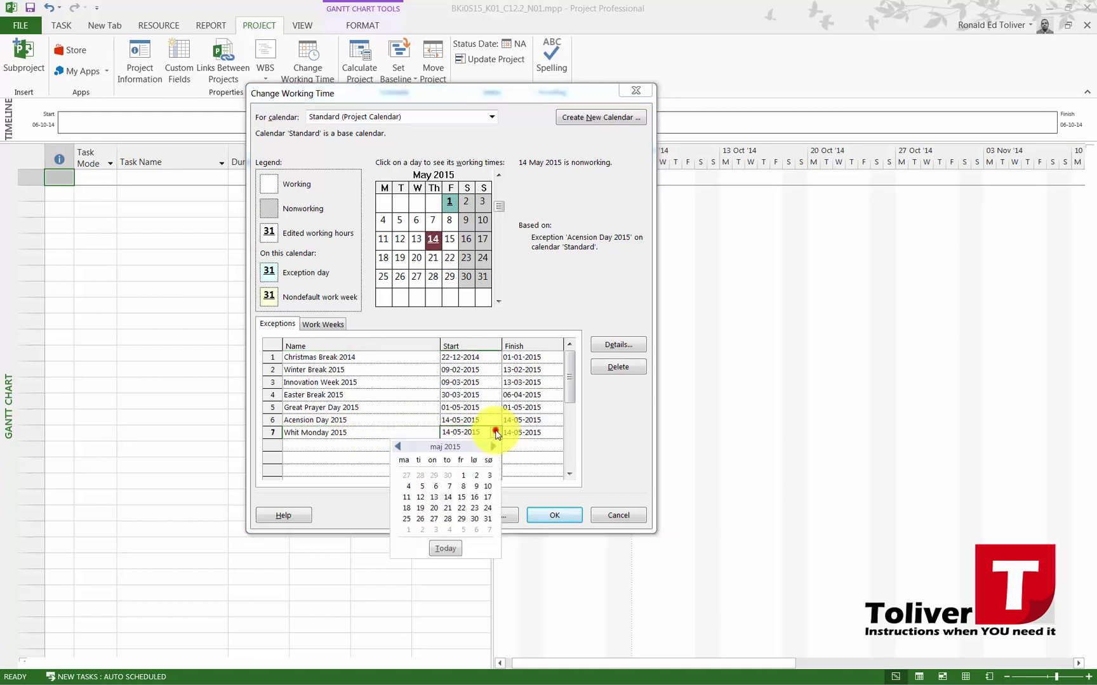
pyautogui.click(406, 519)
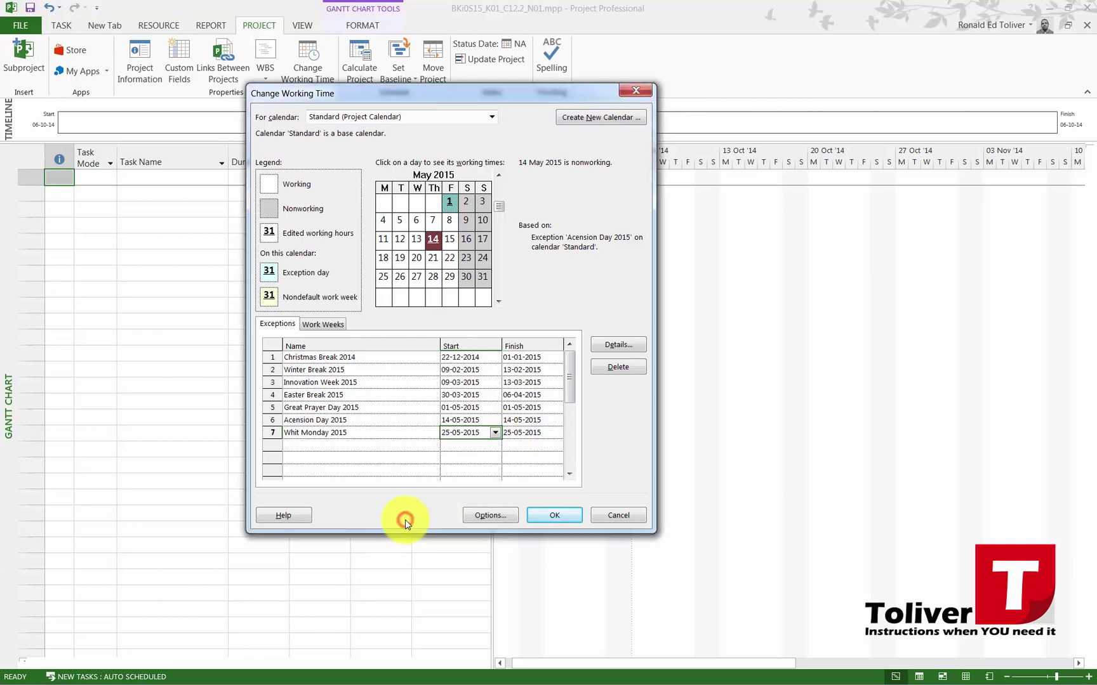
pyautogui.click(535, 433)
pyautogui.click(554, 433)
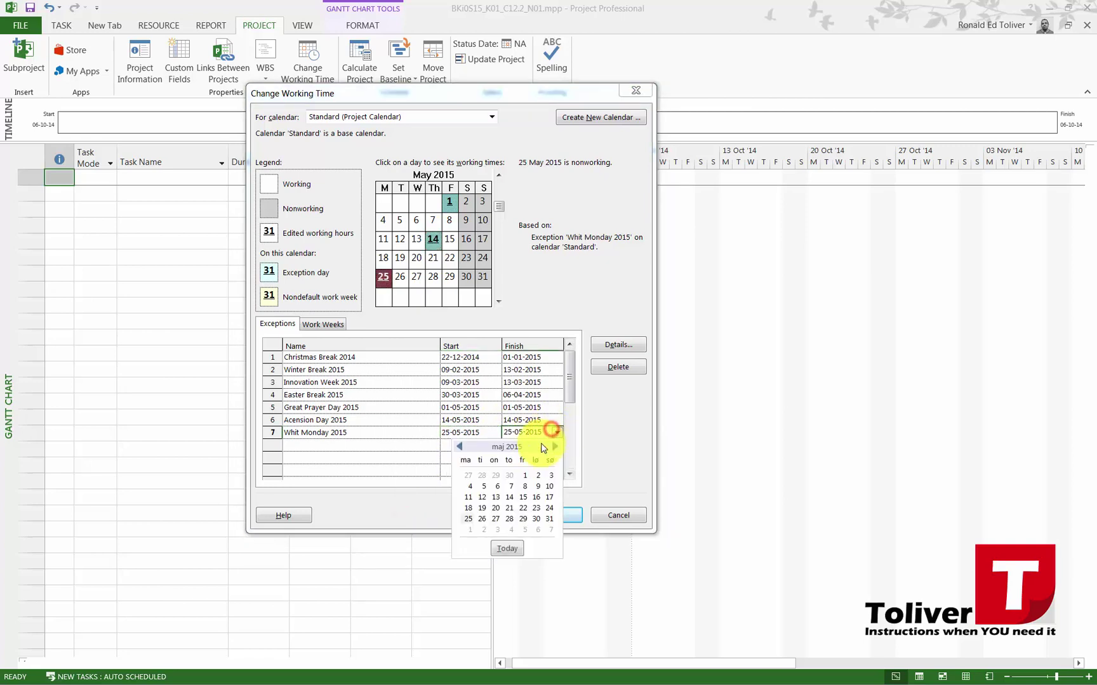
pyautogui.click(470, 519)
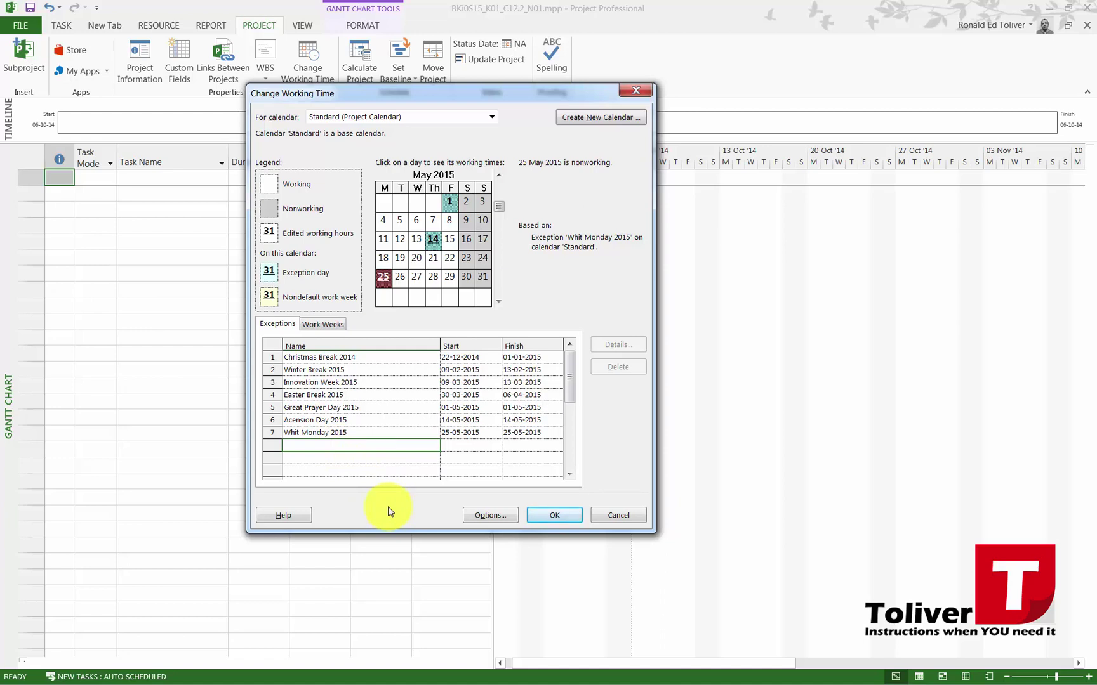
# - Add the one-day exception 'Constitution Day 2015' on 05-06-2015
pyautogui.write('on')
pyautogui.write('stitution Day 2015')
pyautogui.press('Return')
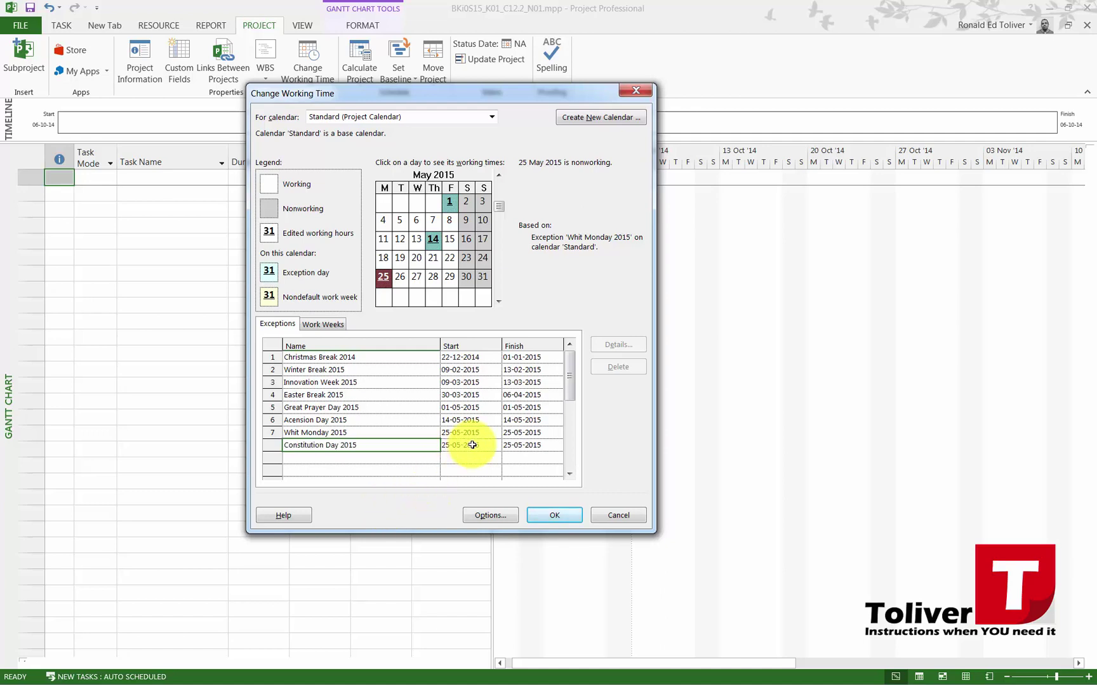
pyautogui.click(496, 446)
pyautogui.click(495, 444)
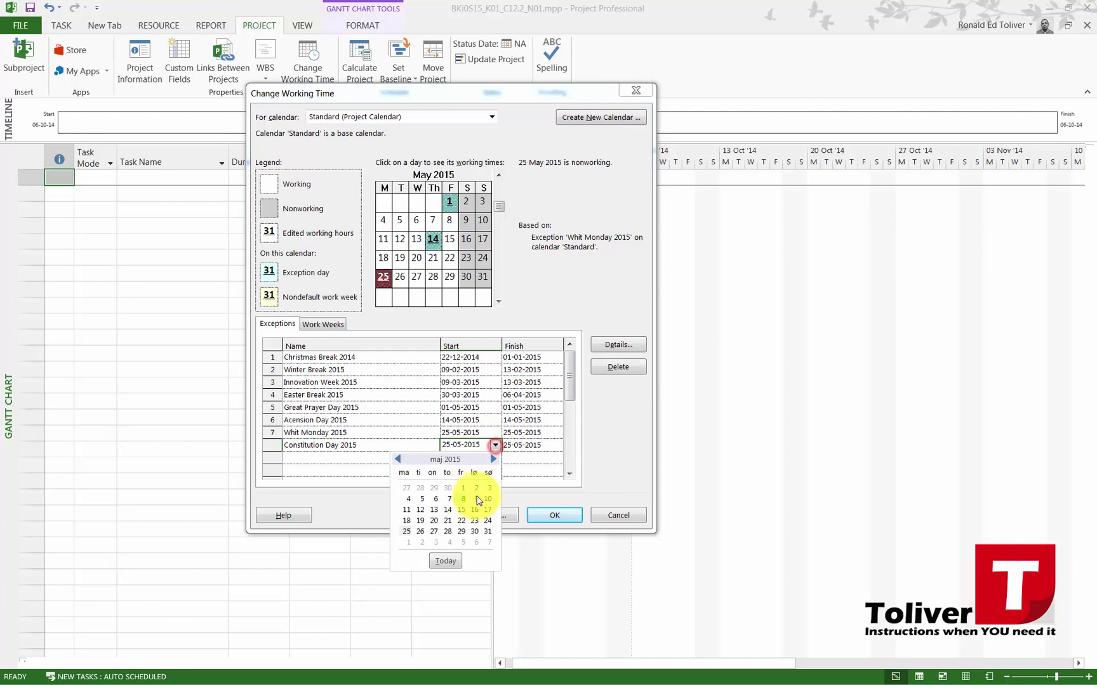
pyautogui.click(492, 459)
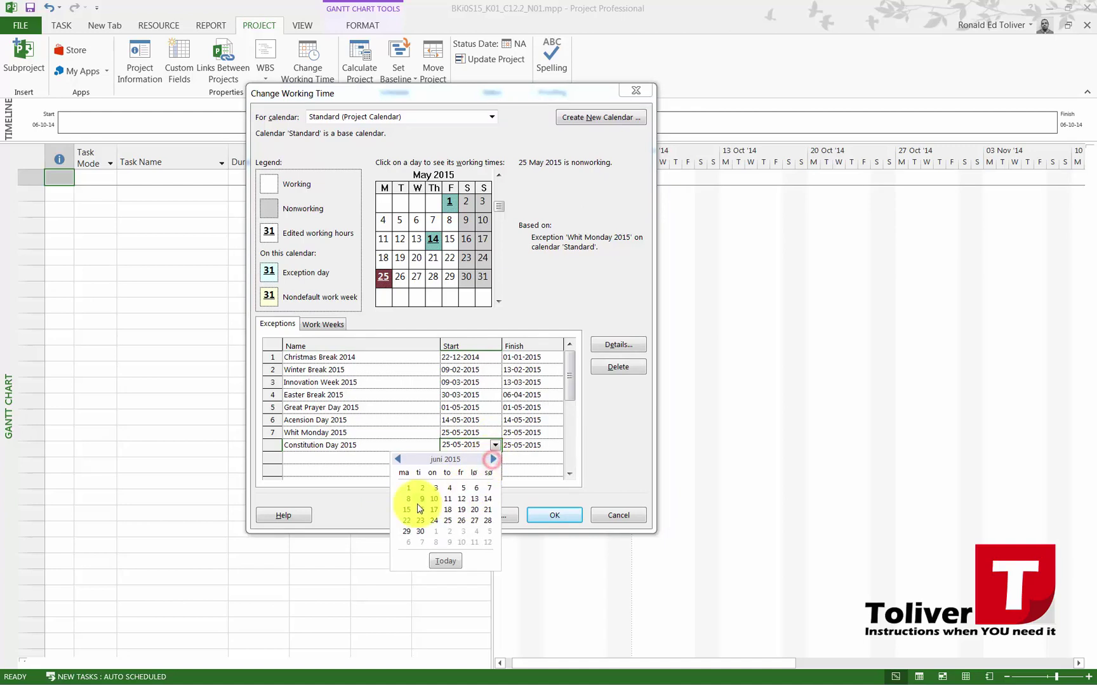
pyautogui.click(466, 488)
pyautogui.click(556, 444)
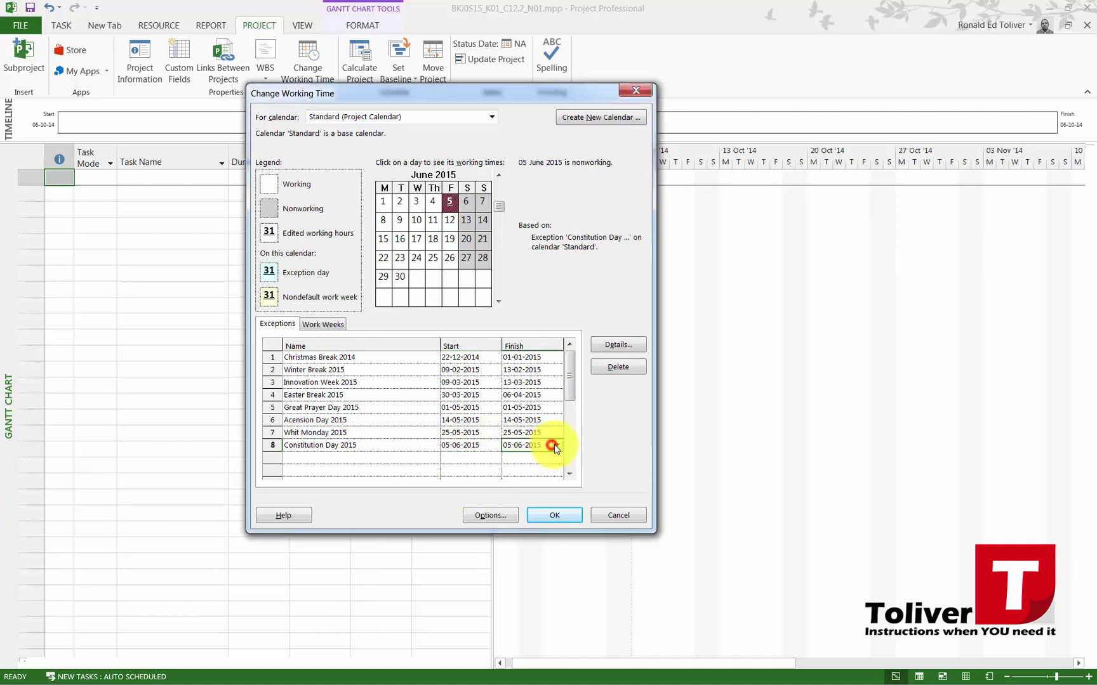
pyautogui.click(556, 445)
pyautogui.click(524, 488)
pyautogui.click(372, 461)
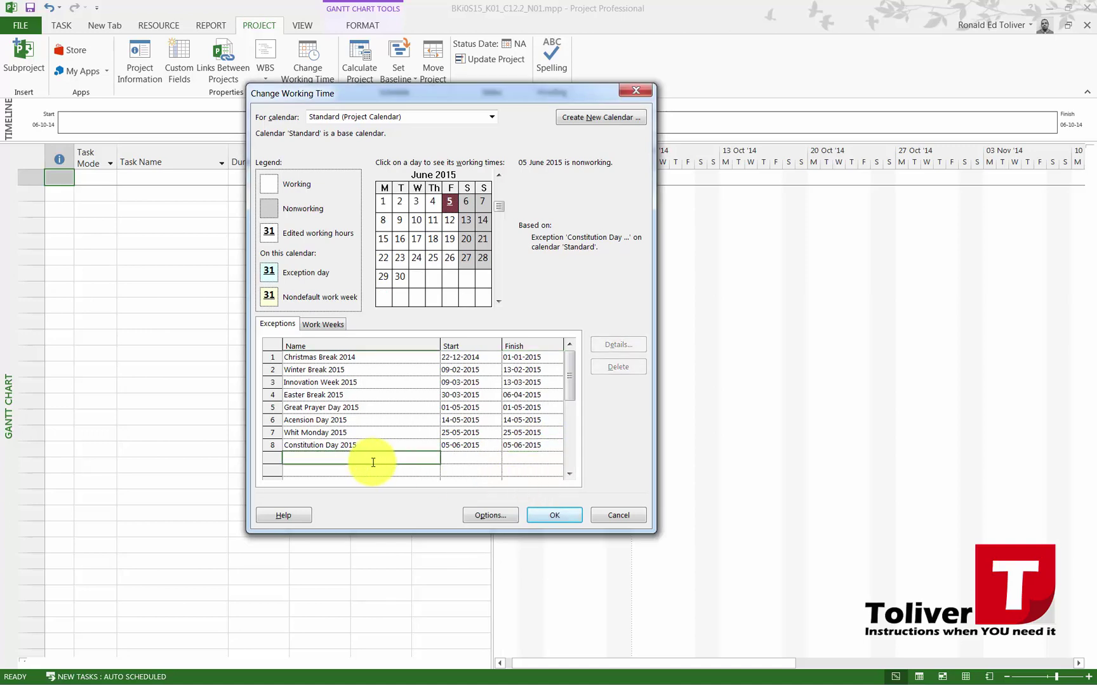
# - Add the exception 'Summer Break 2015' running from 06-07-2015 to 24-07-2015
pyautogui.write('Summer Break 2015')
pyautogui.press('Return')
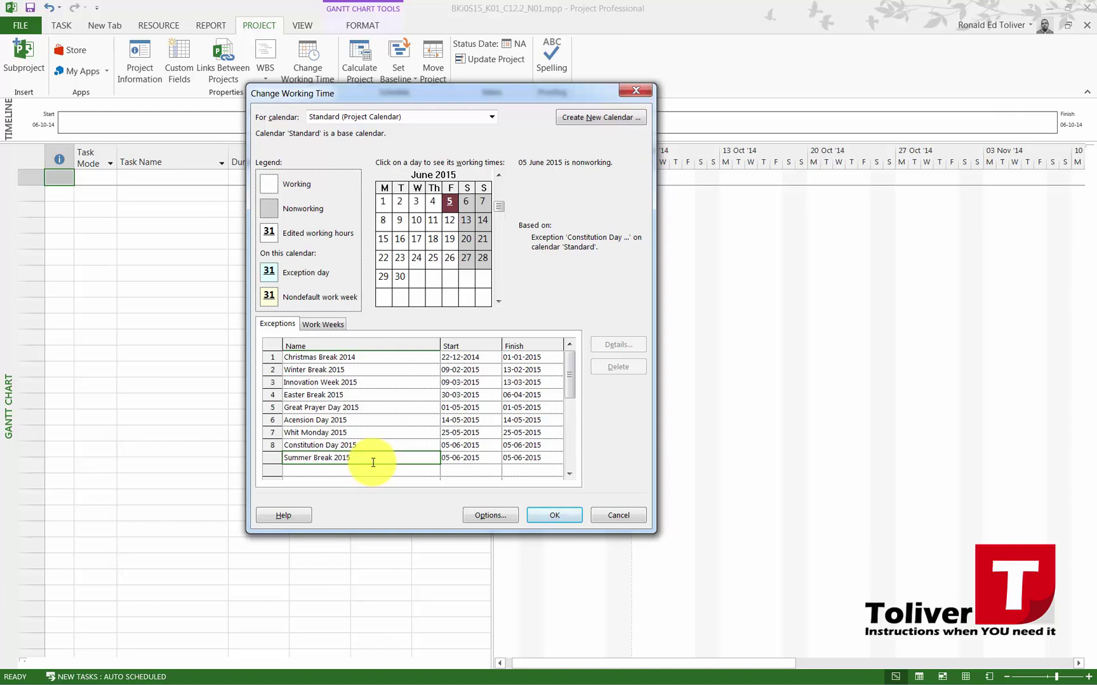
pyautogui.click(478, 456)
pyautogui.click(495, 457)
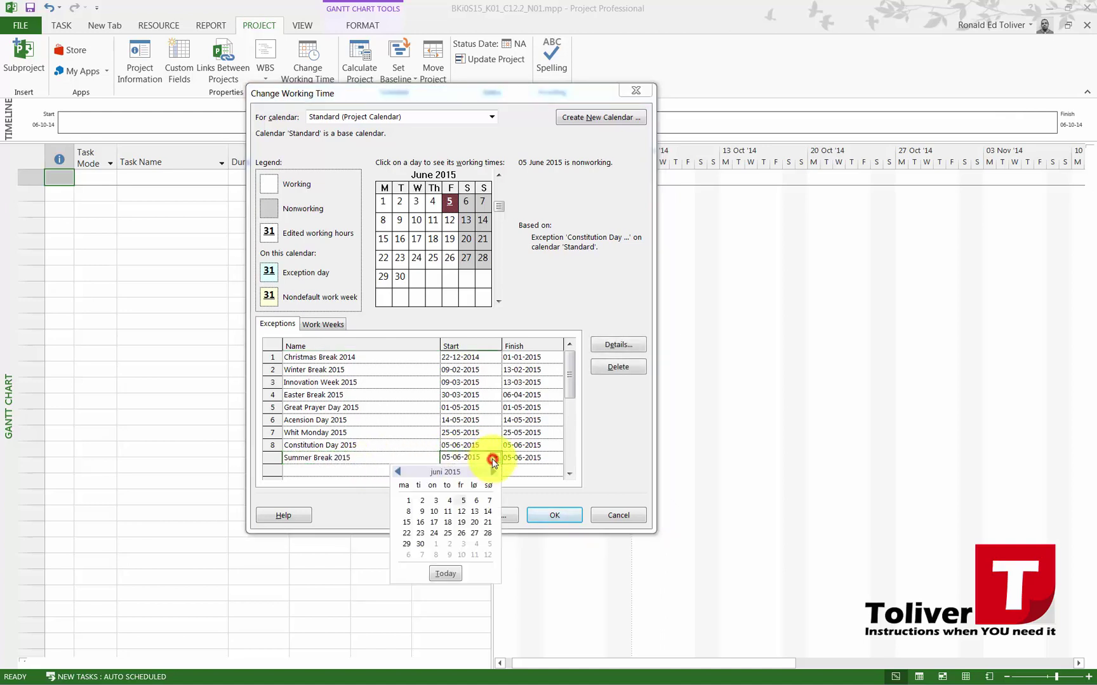
pyautogui.click(493, 472)
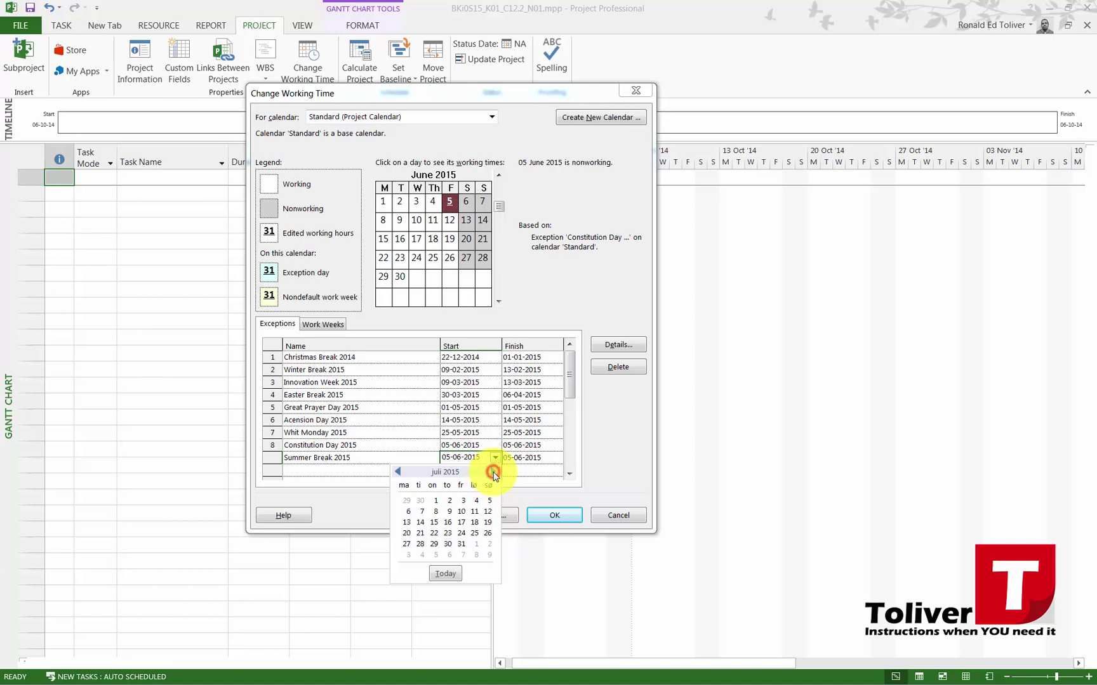
pyautogui.click(409, 510)
pyautogui.click(552, 457)
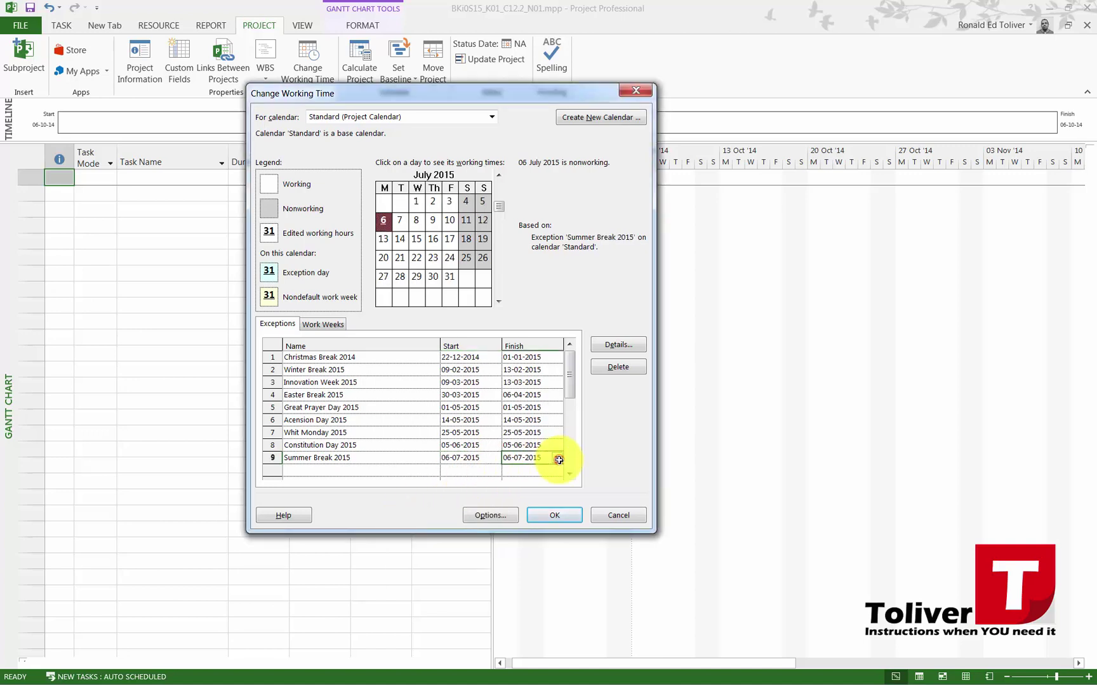
pyautogui.click(557, 457)
pyautogui.click(523, 536)
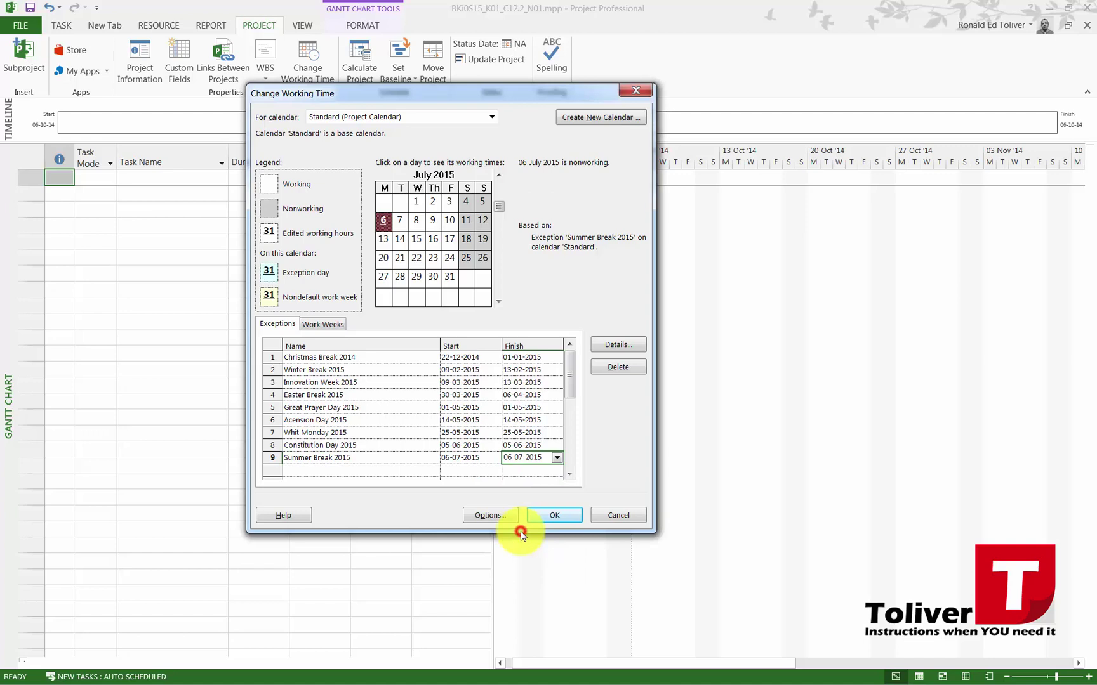
pyautogui.click(327, 470)
# - Add the Autumn Break 2015 exception from 12-10-2015 to 16-10-2015
pyautogui.moveTo(568, 368); pyautogui.dragTo(570, 394)
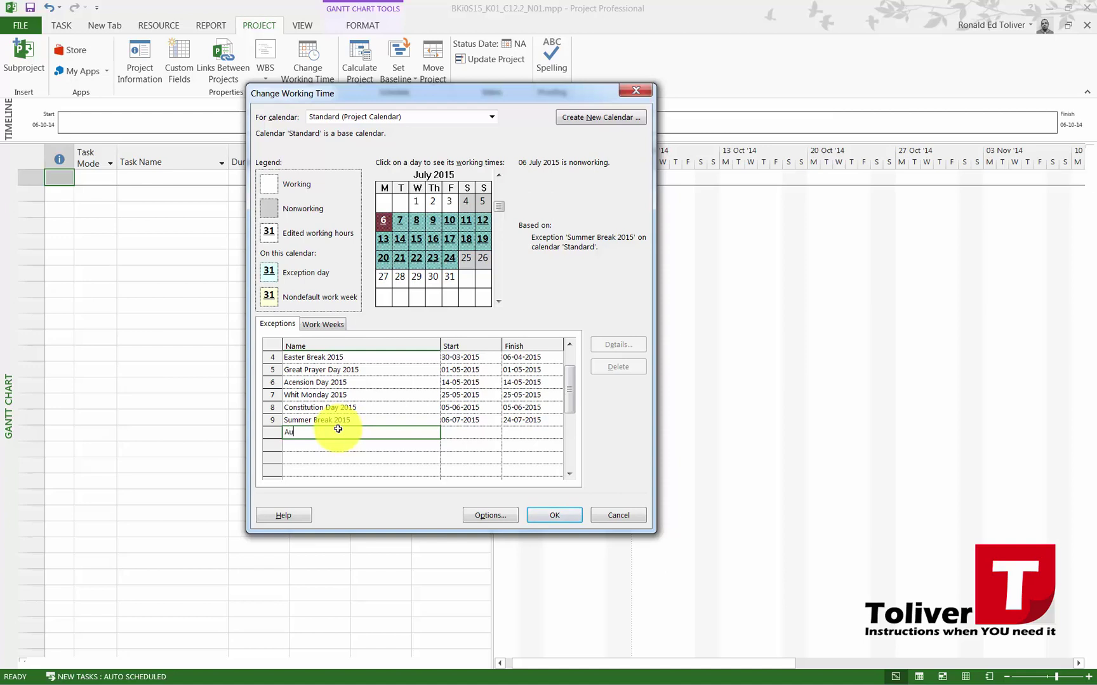
pyautogui.write(',m')
pyautogui.press('Tab')
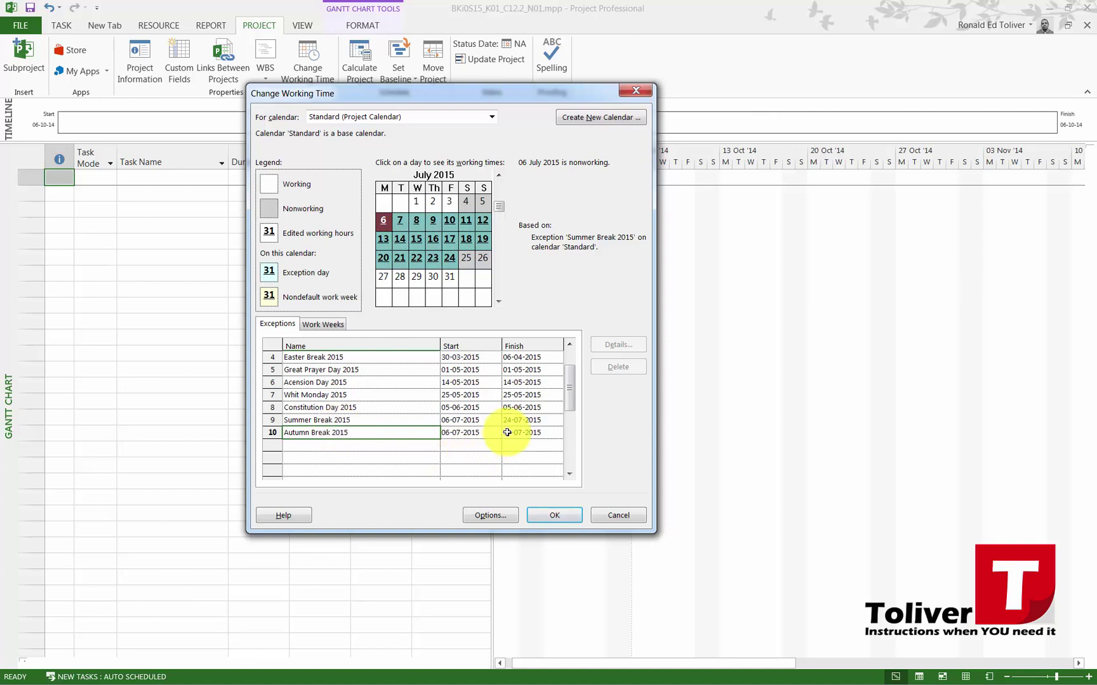
pyautogui.click(496, 432)
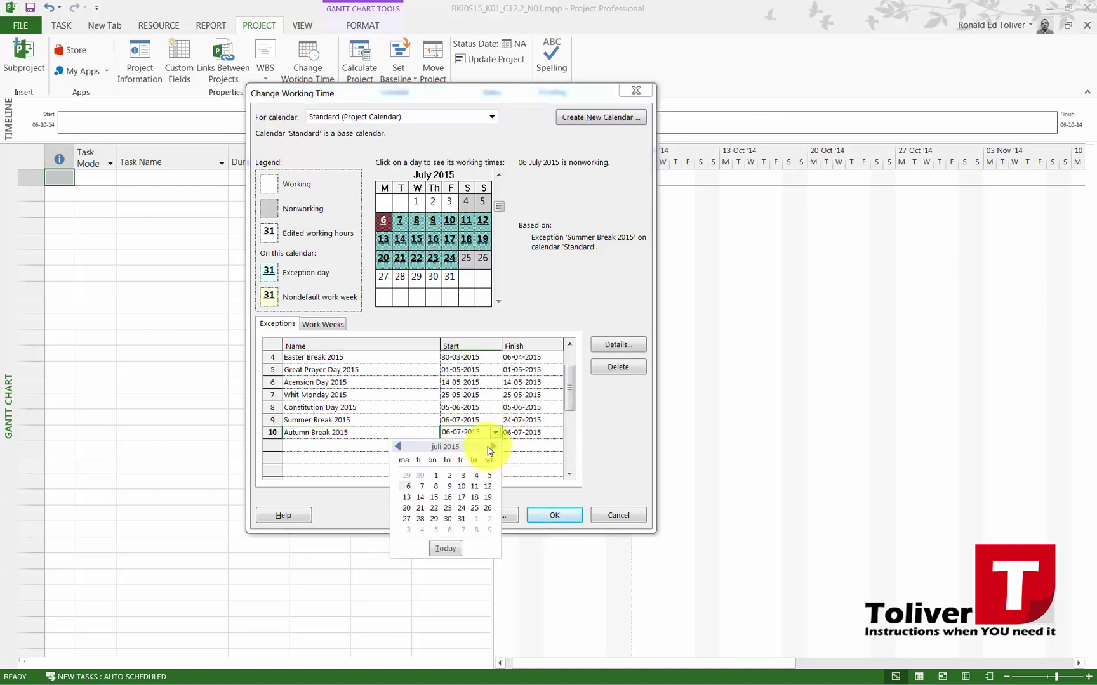
pyautogui.click(490, 448)
pyautogui.click(491, 447)
pyautogui.click(492, 447)
pyautogui.click(407, 496)
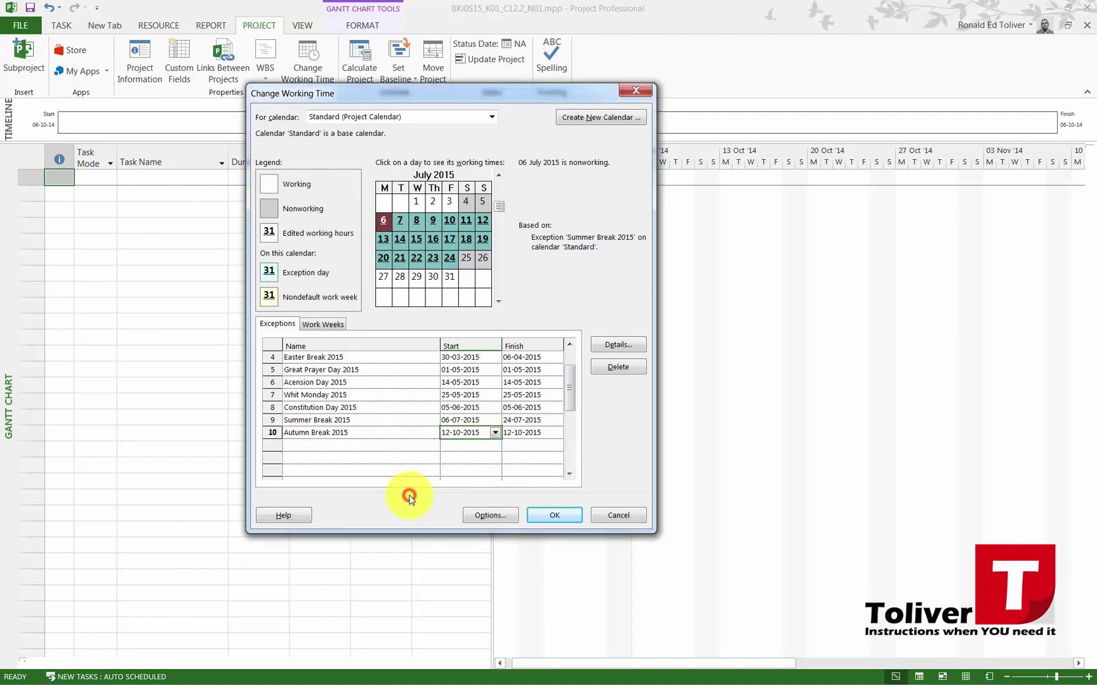
pyautogui.click(532, 437)
pyautogui.click(557, 432)
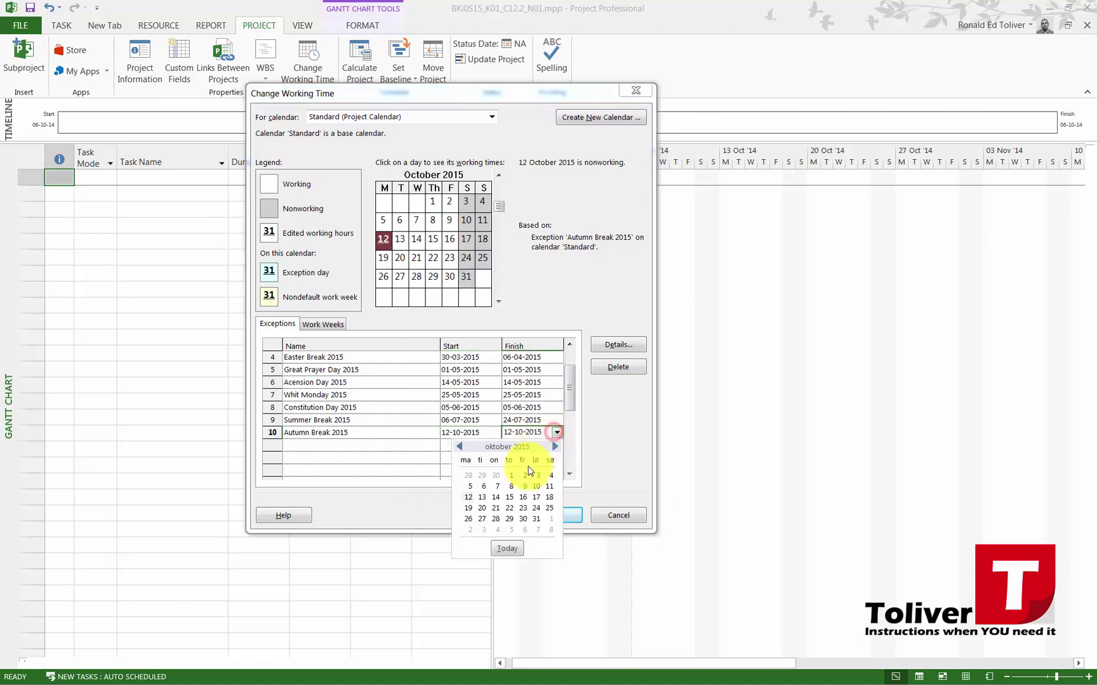
pyautogui.click(520, 499)
# - Add the Christmas Break 2015 exception from 21-12-2015 to 01-01-2016
pyautogui.click(332, 447)
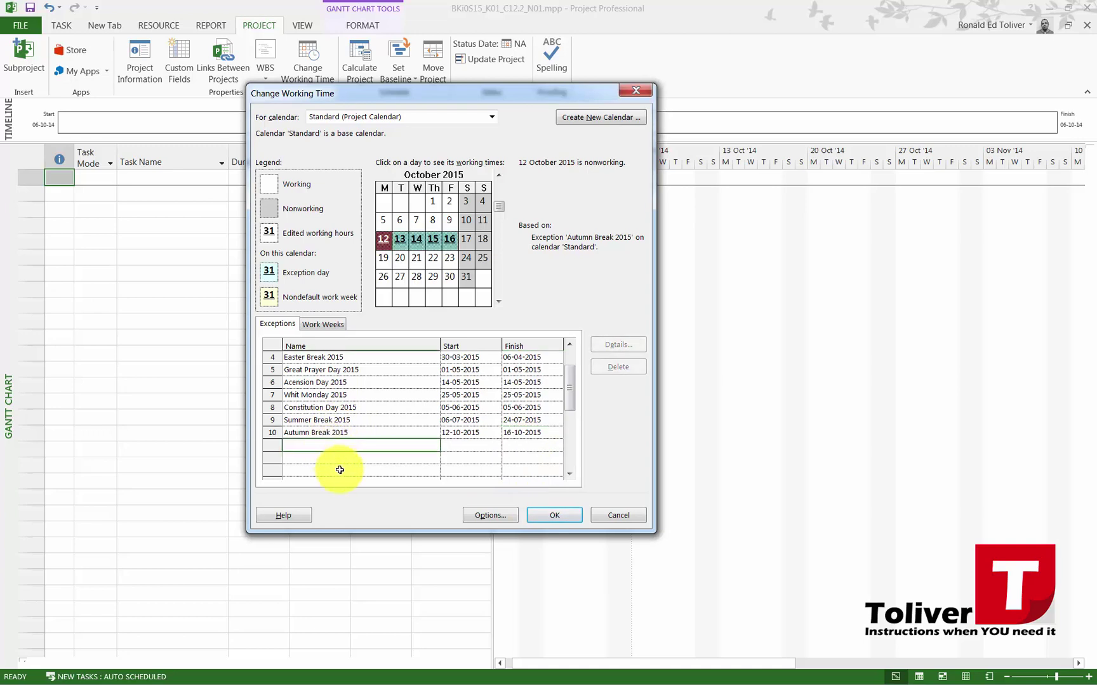
pyautogui.click(309, 445)
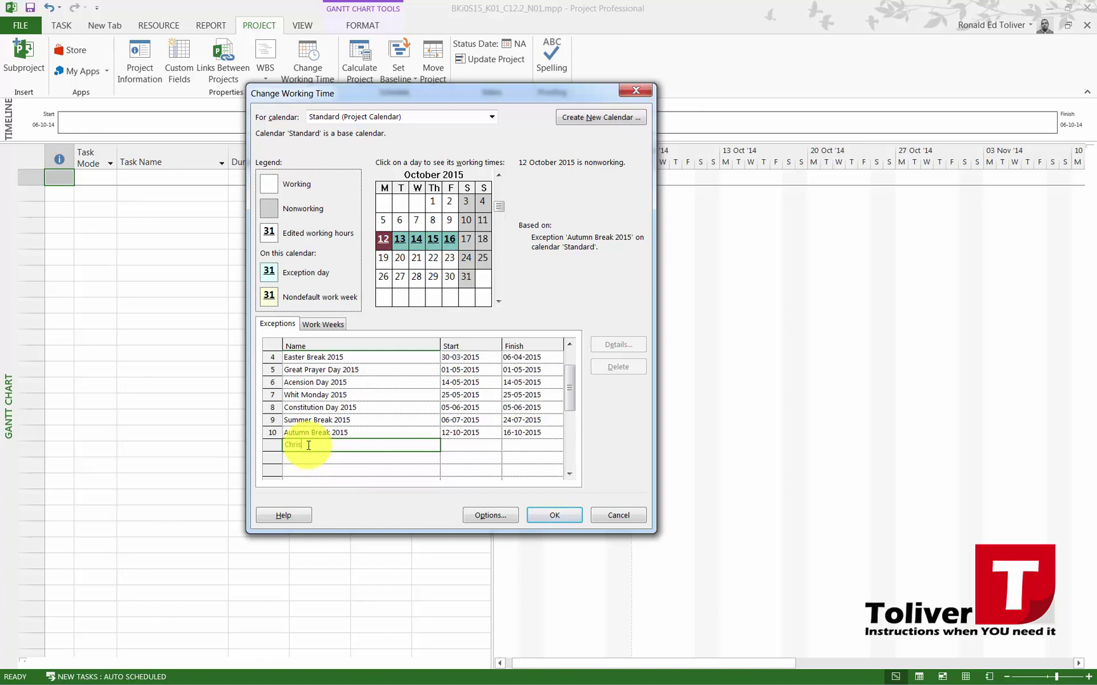
pyautogui.write('Christmas Break 2015')
pyautogui.press('Return')
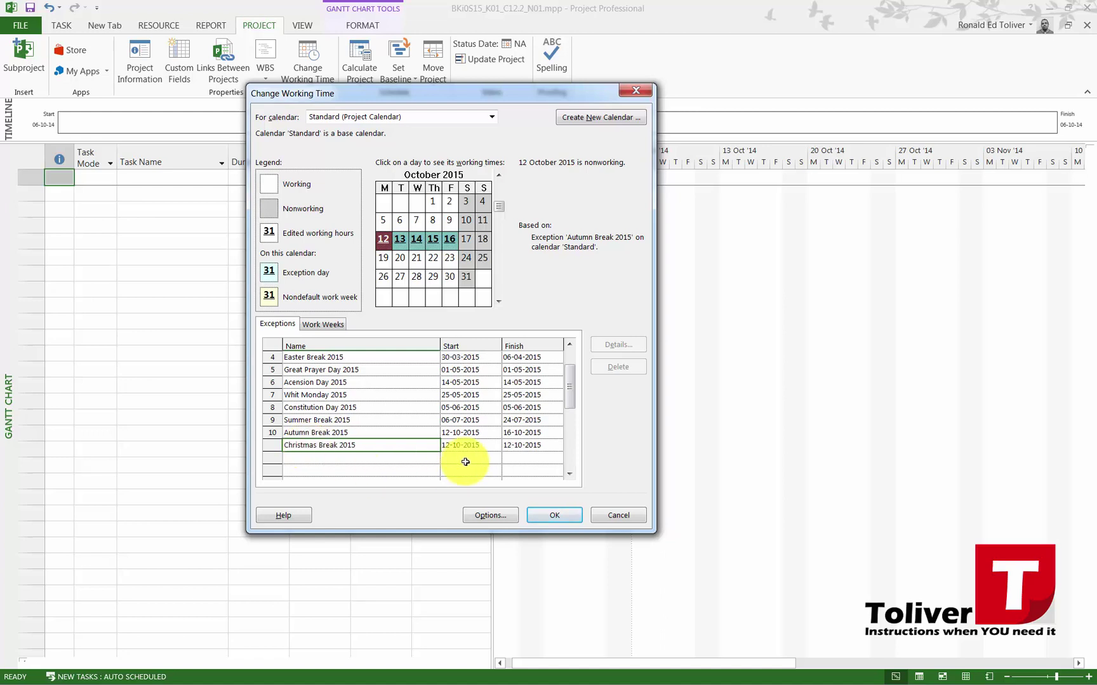
pyautogui.click(492, 446)
pyautogui.click(495, 446)
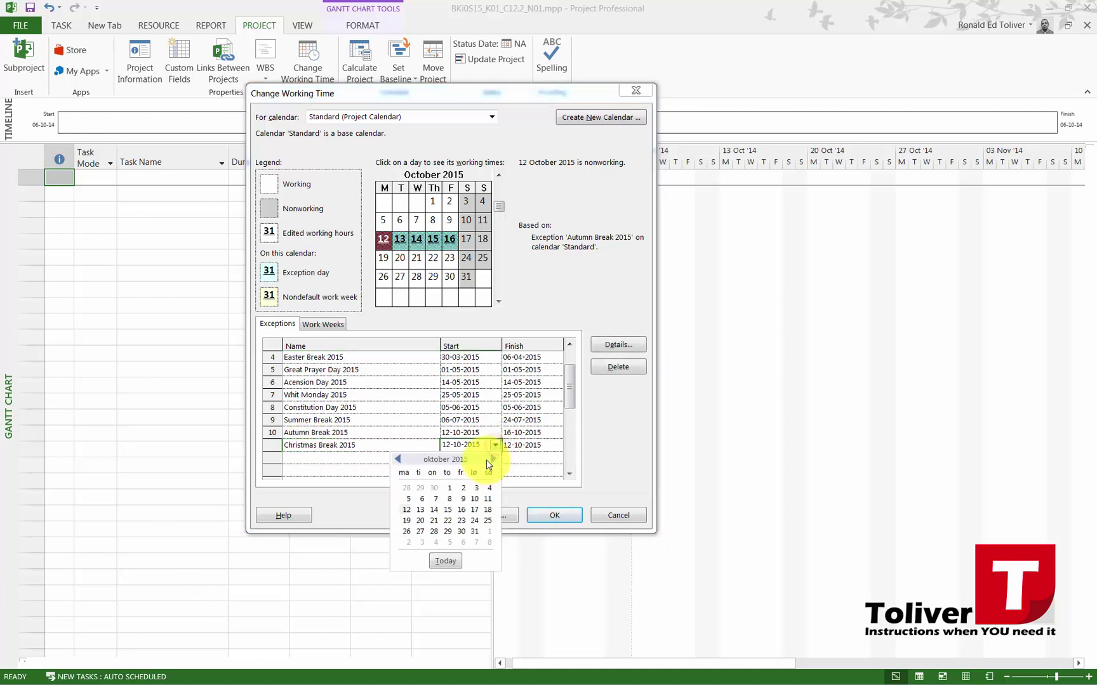
pyautogui.click(492, 460)
pyautogui.click(493, 460)
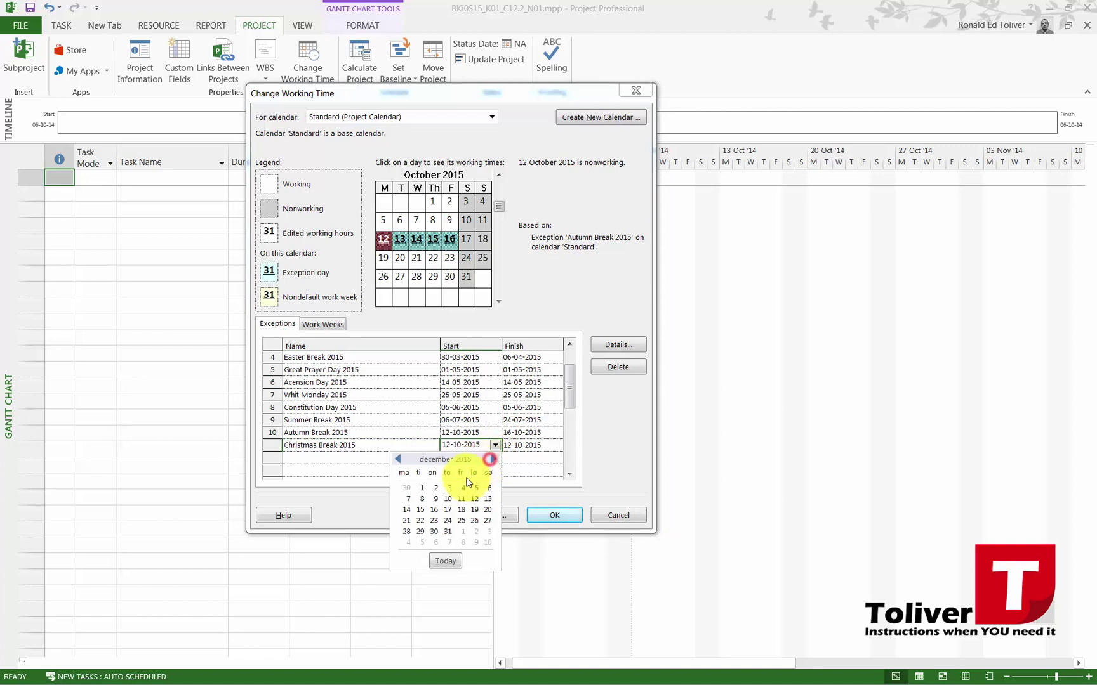
pyautogui.click(406, 521)
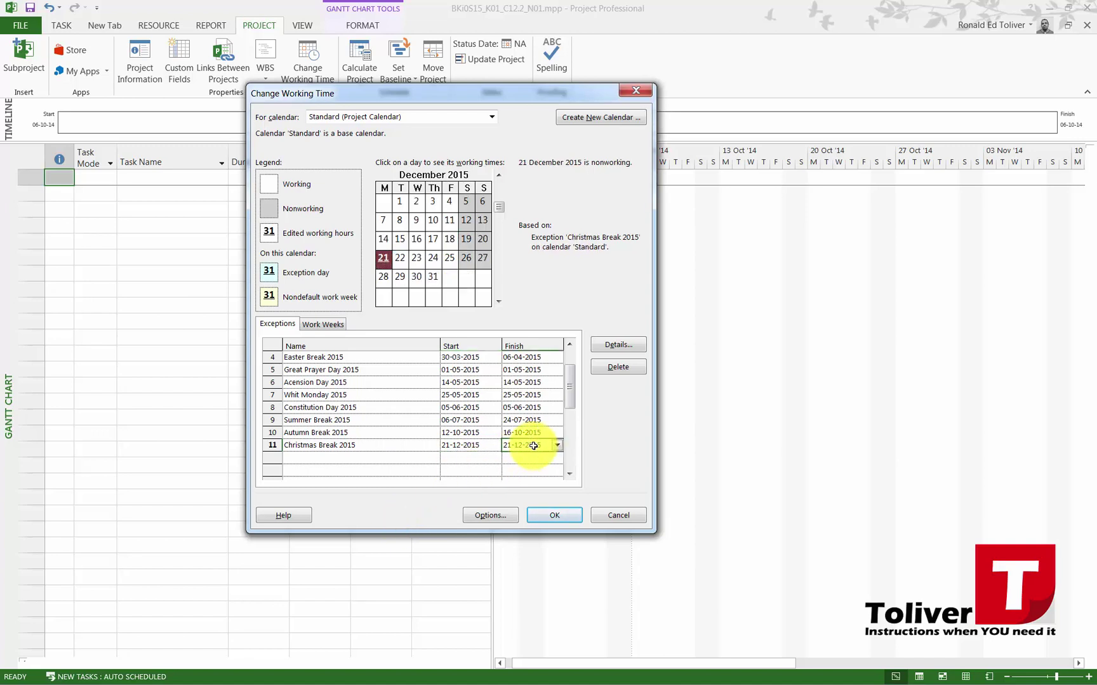
pyautogui.click(555, 445)
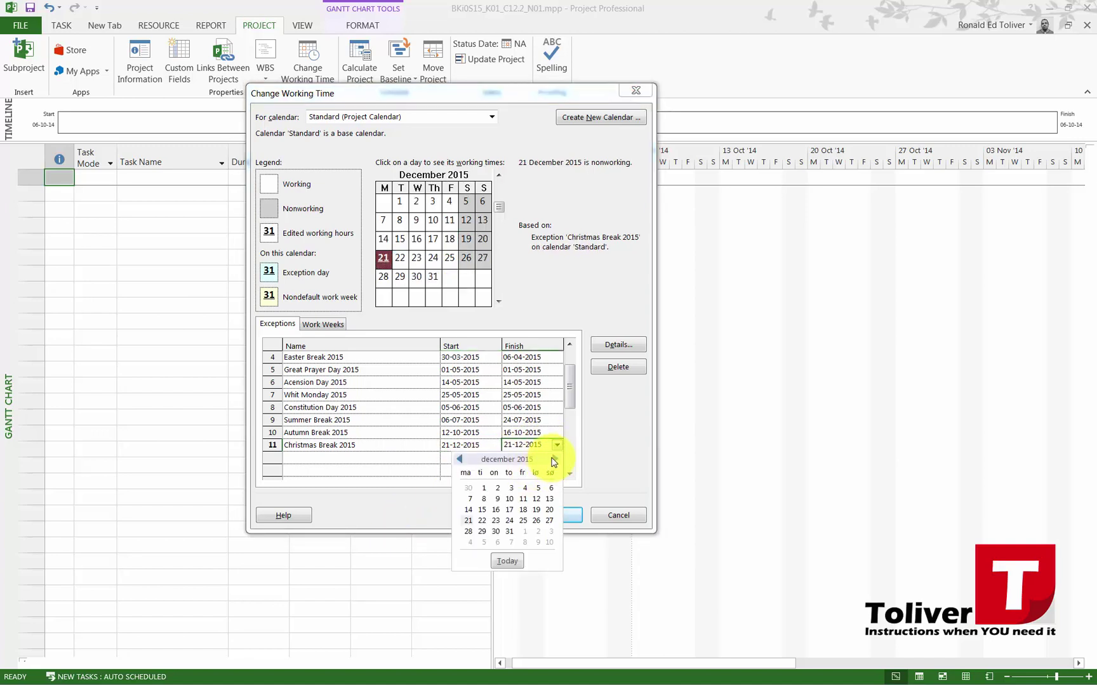
pyautogui.click(552, 458)
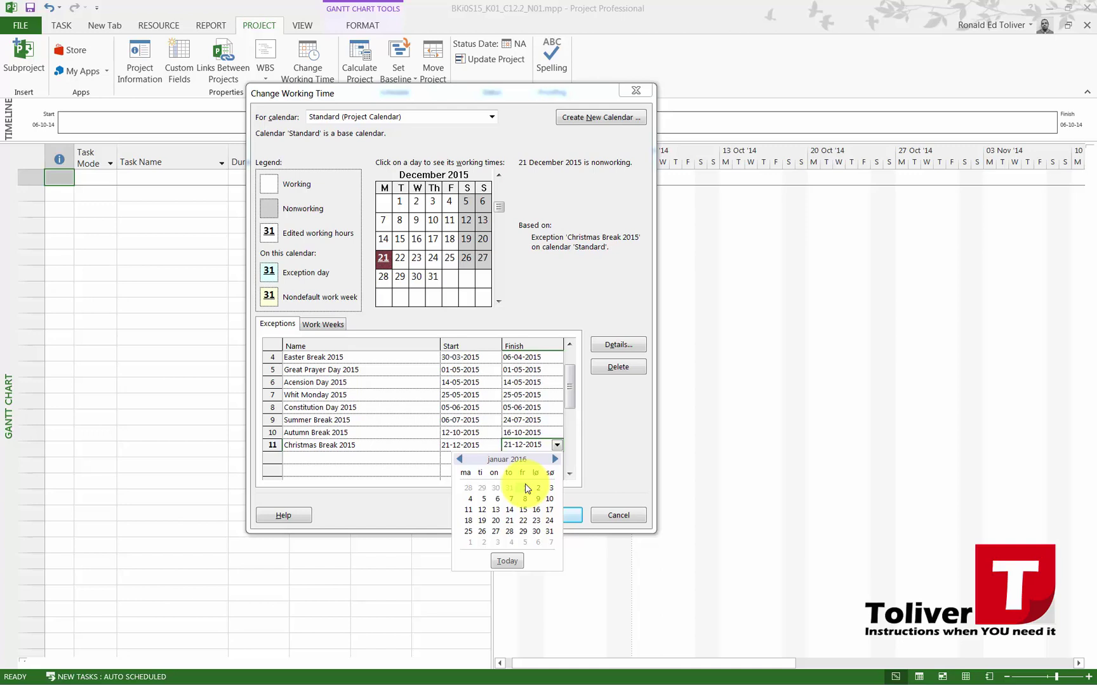
pyautogui.click(526, 488)
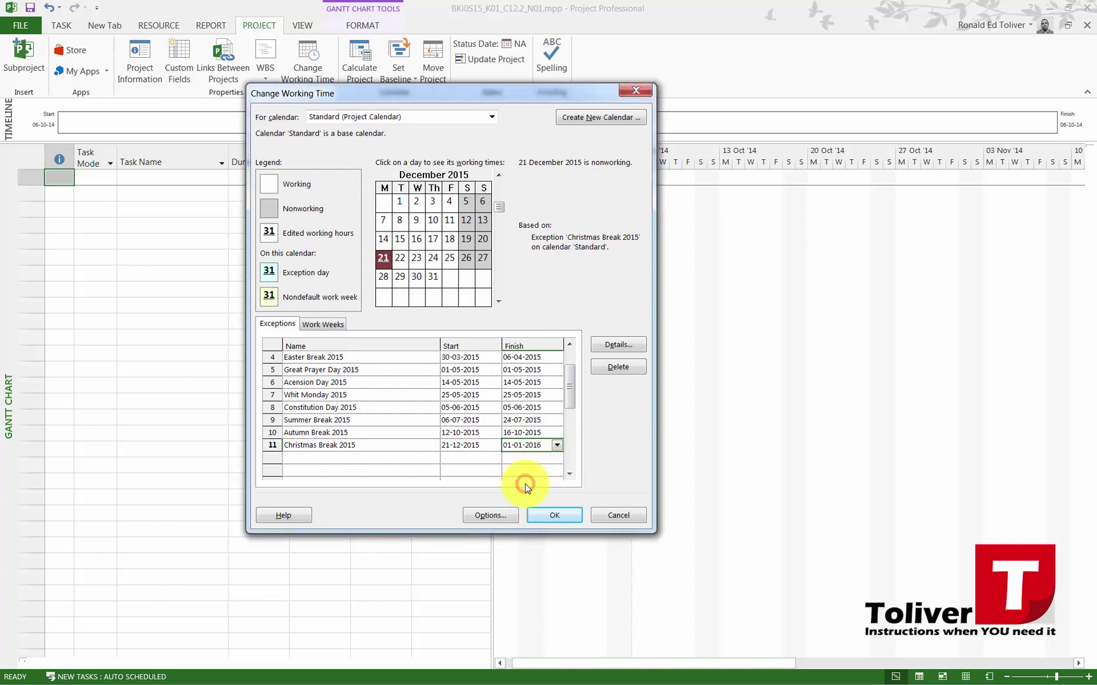
pyautogui.click(350, 458)
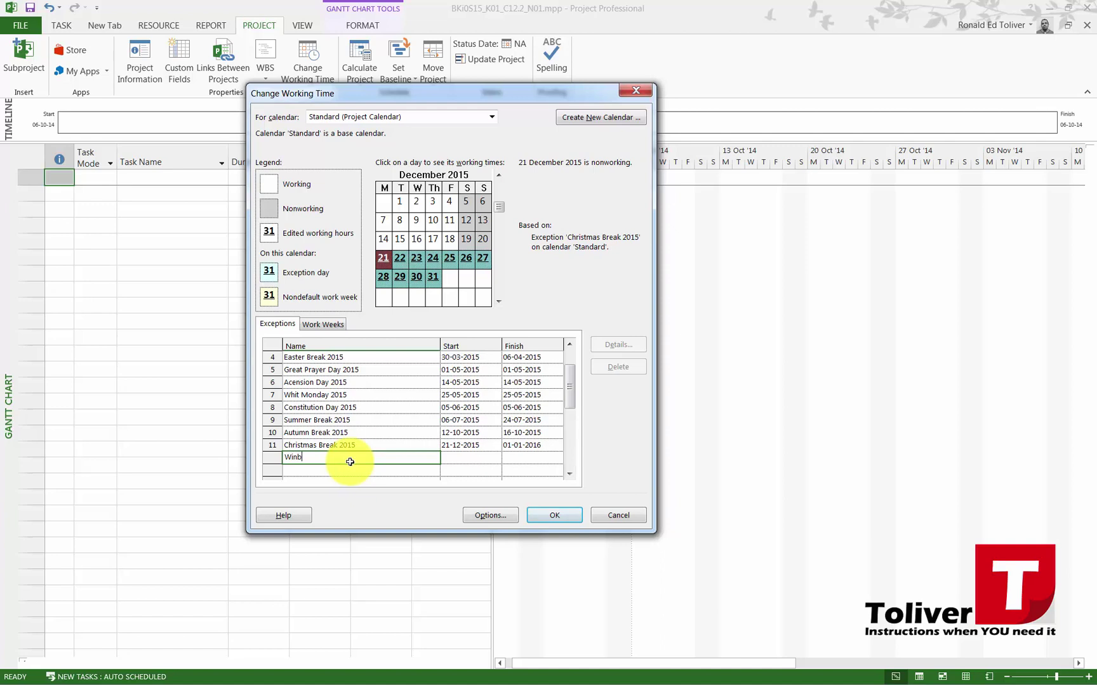
# - Name an exception Winter Break 2016 and set it to 15-02-2016 through 19-02-2016
pyautogui.write('Winter Break 2016')
pyautogui.press('Return')
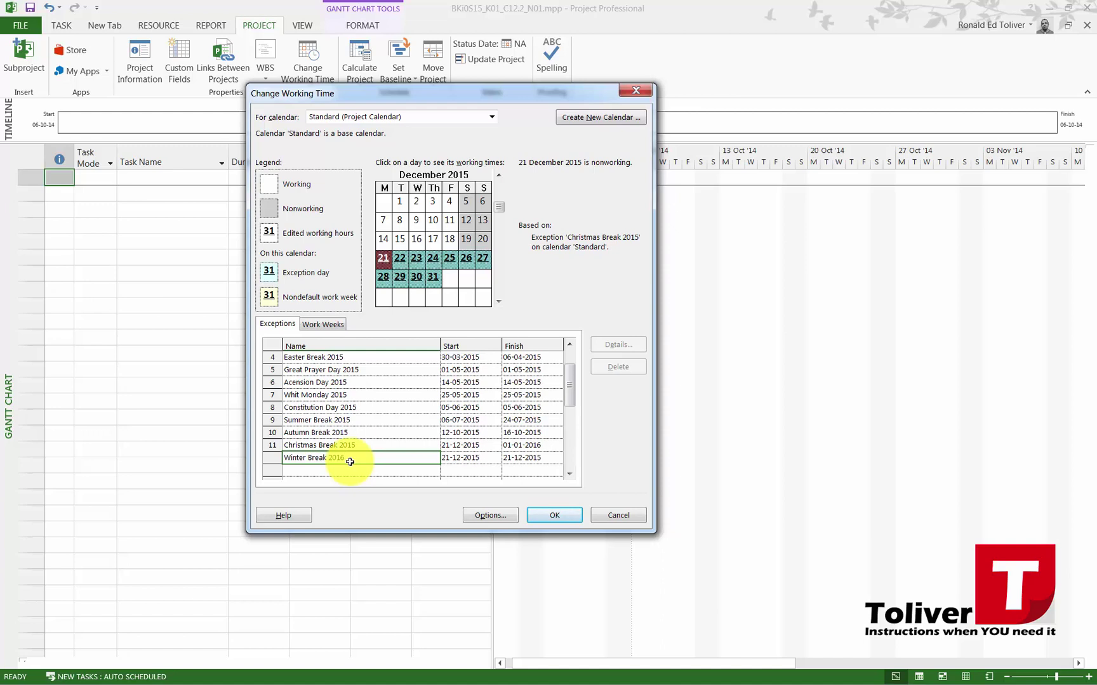
pyautogui.click(497, 458)
pyautogui.click(495, 457)
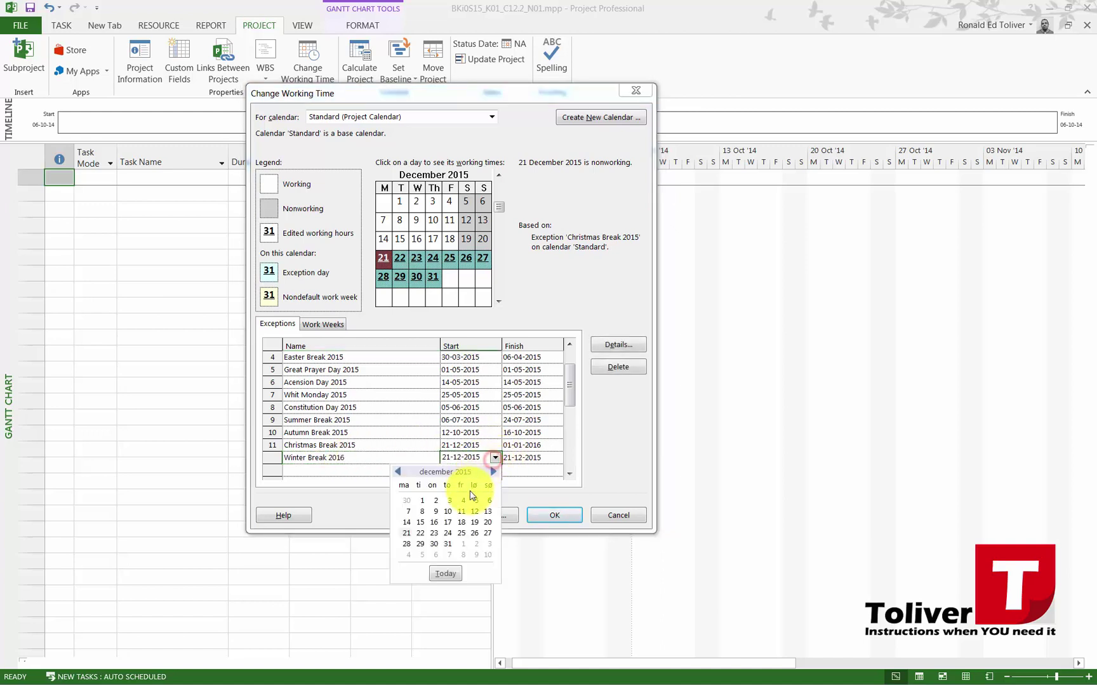
pyautogui.click(492, 473)
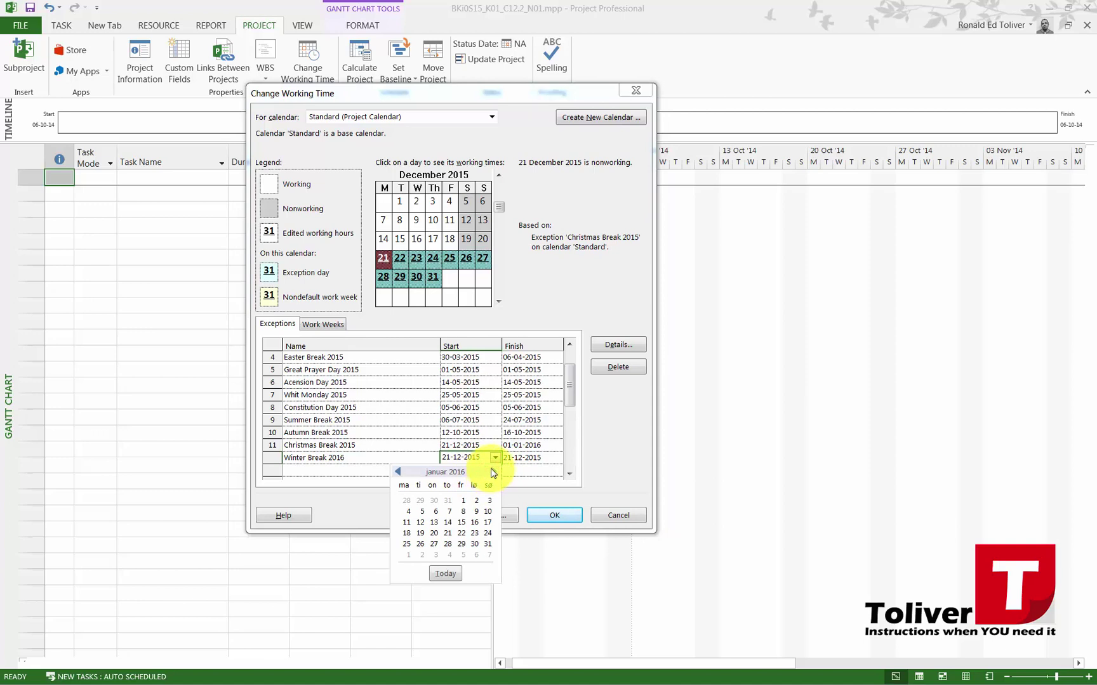
pyautogui.click(493, 472)
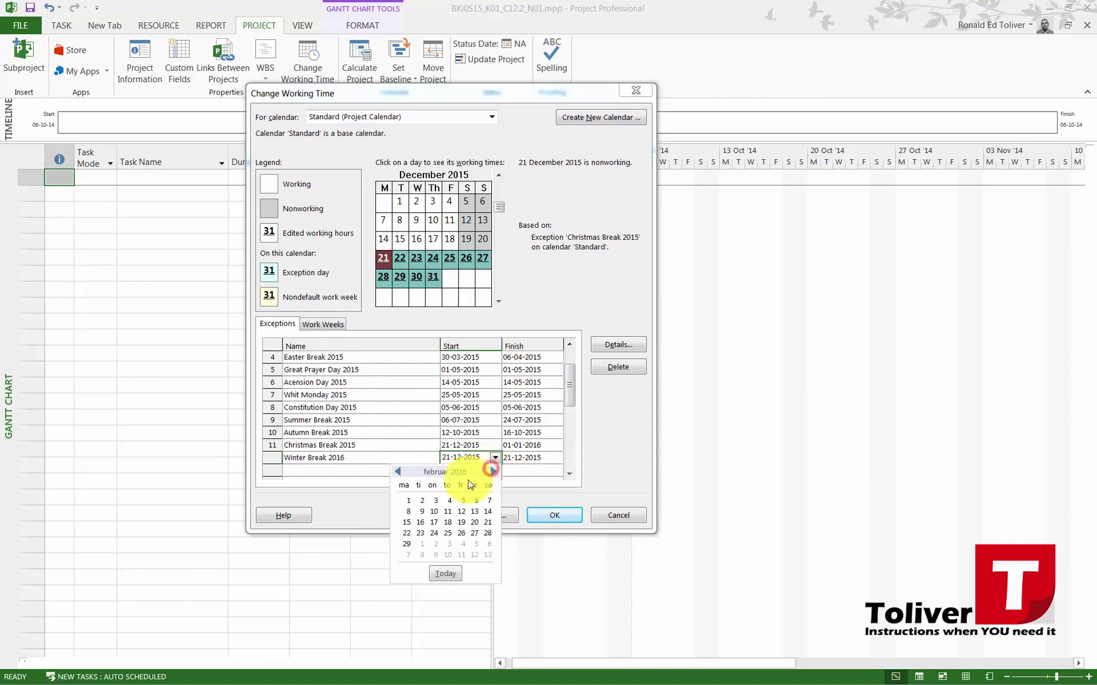
pyautogui.click(407, 522)
pyautogui.click(526, 457)
pyautogui.click(557, 458)
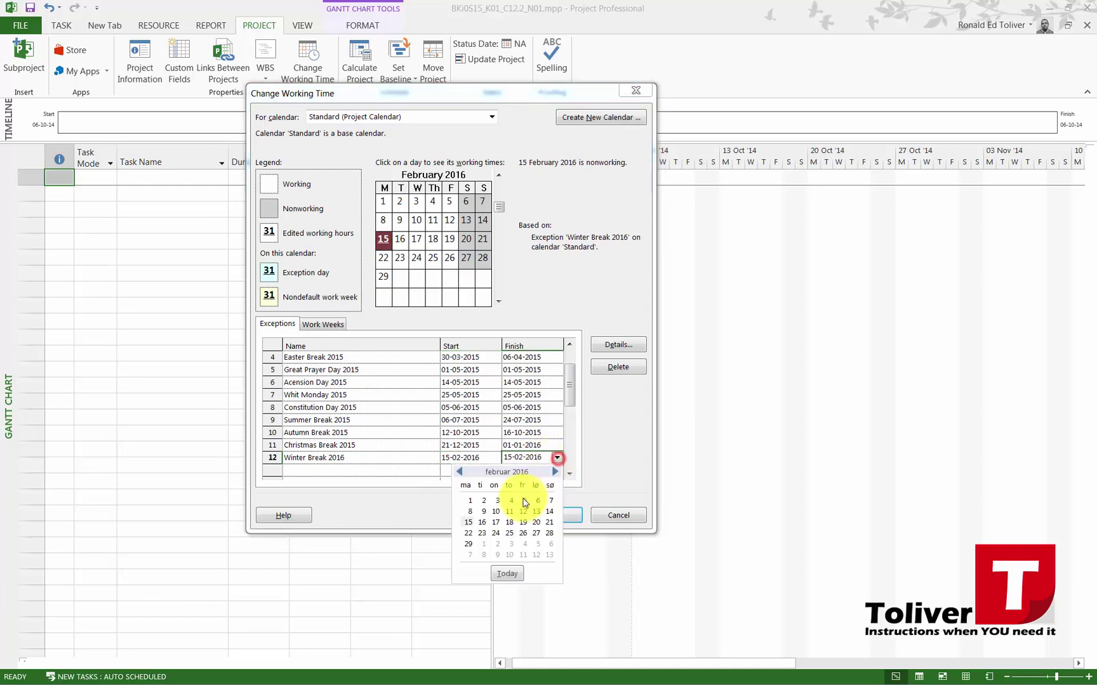
pyautogui.click(523, 522)
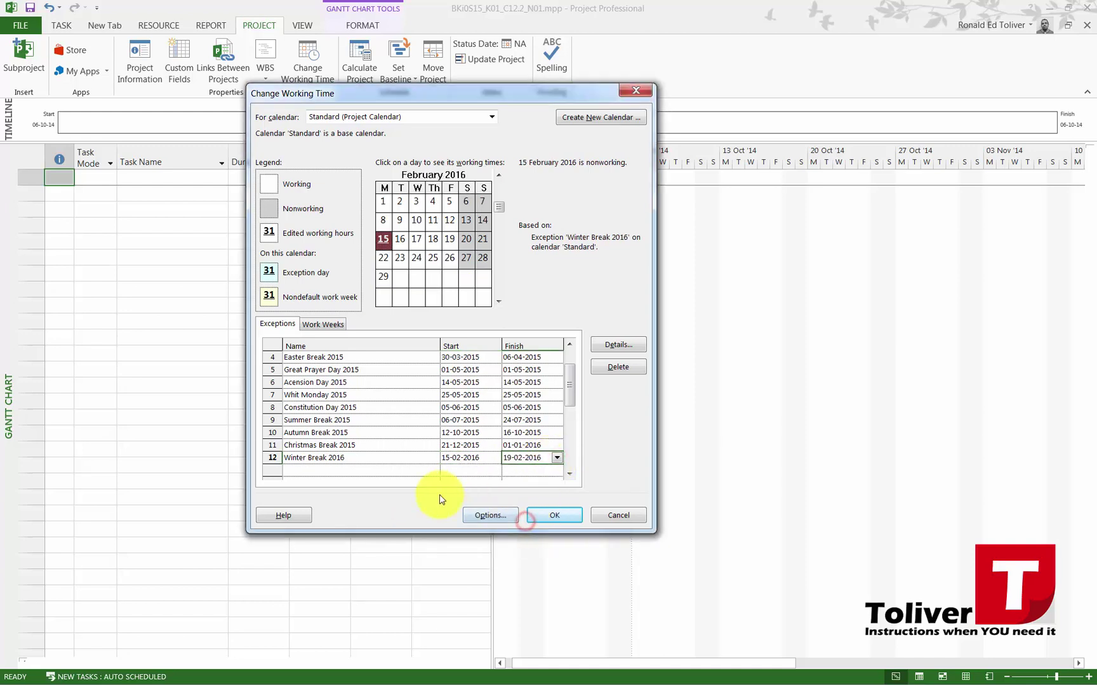
pyautogui.click(331, 469)
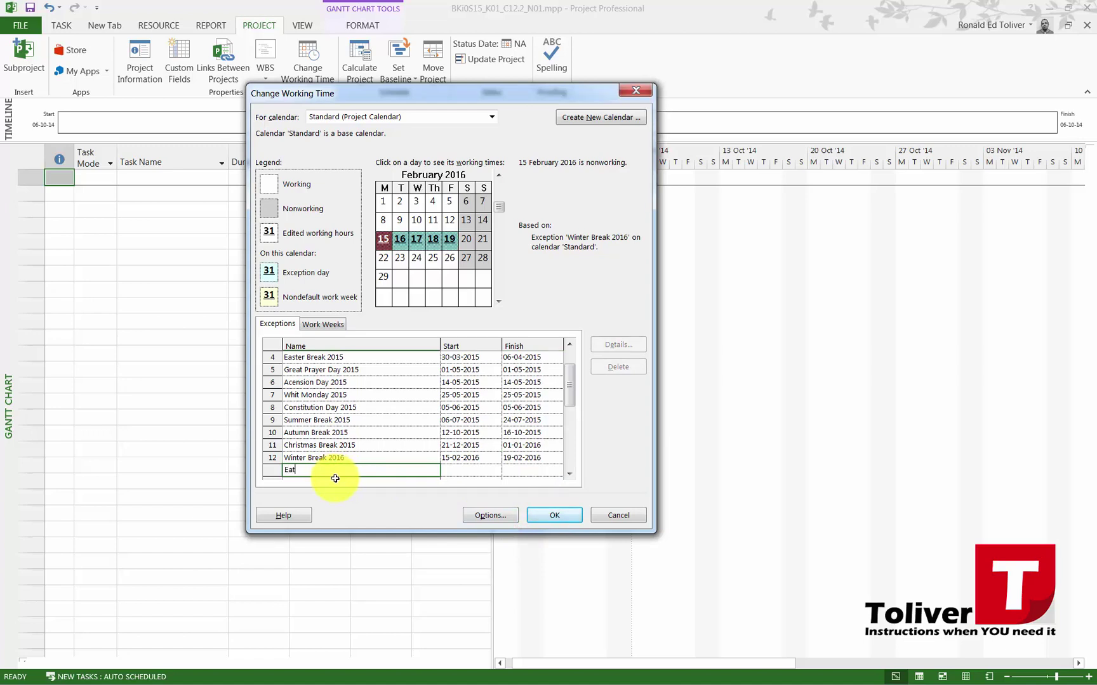
# - Add the Easter Break 2016 exception from 21-03-2016 to 28-03-2016
pyautogui.write('Easter Break 2016')
pyautogui.press('Return')
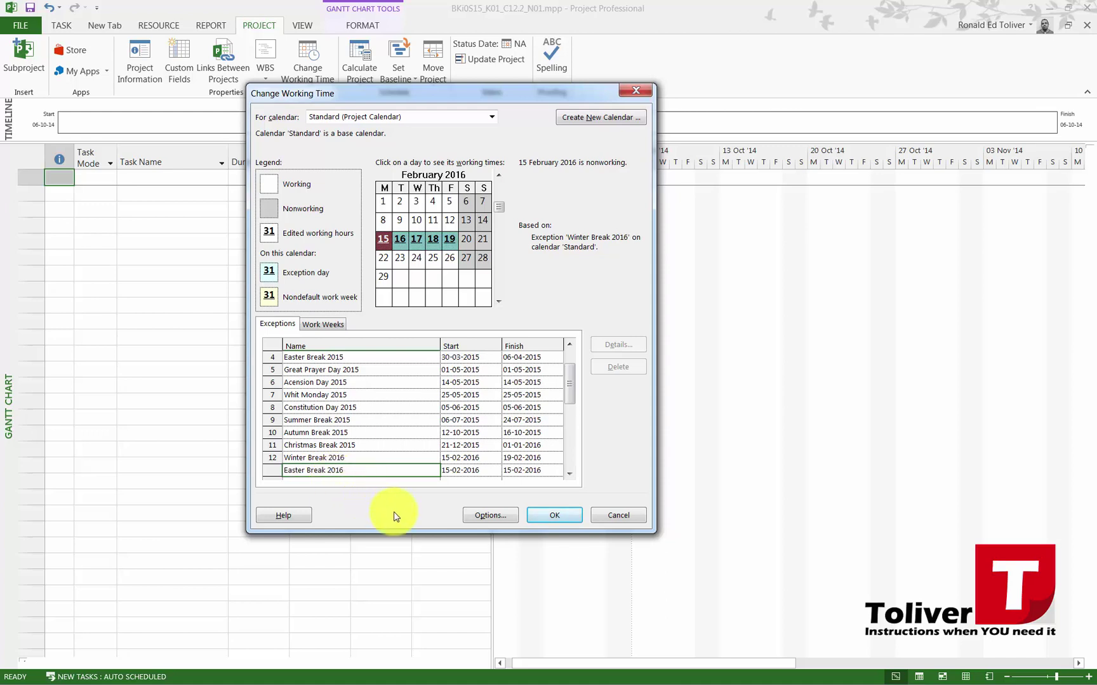
pyautogui.click(495, 470)
pyautogui.click(494, 470)
pyautogui.click(493, 484)
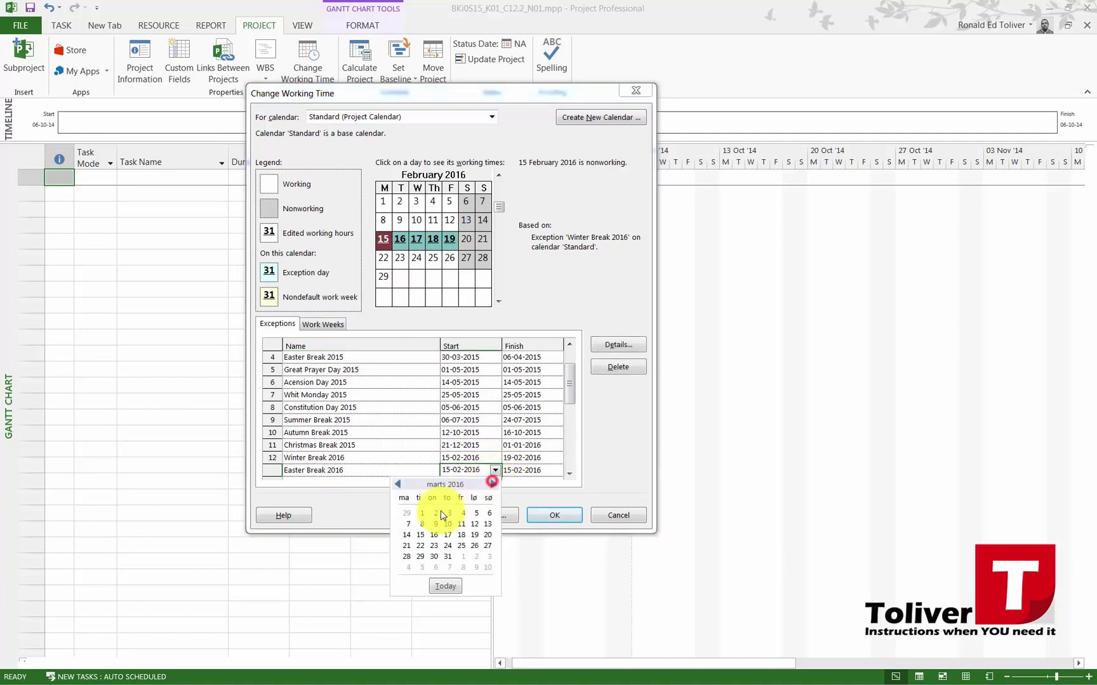
pyautogui.click(411, 545)
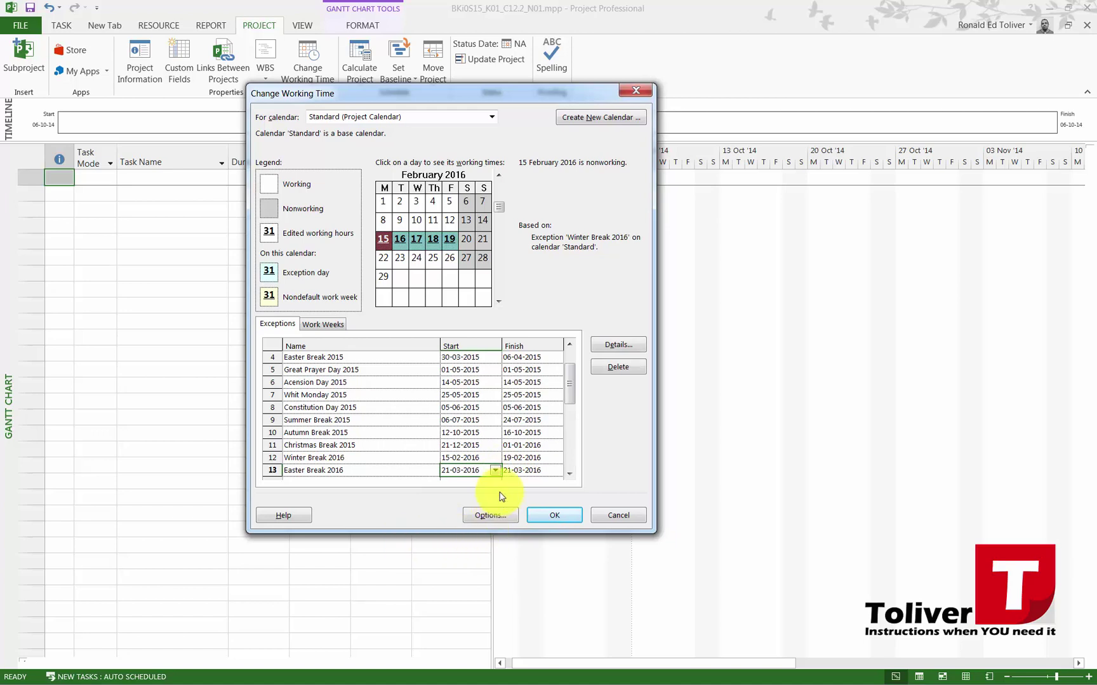
pyautogui.click(524, 474)
pyautogui.click(556, 470)
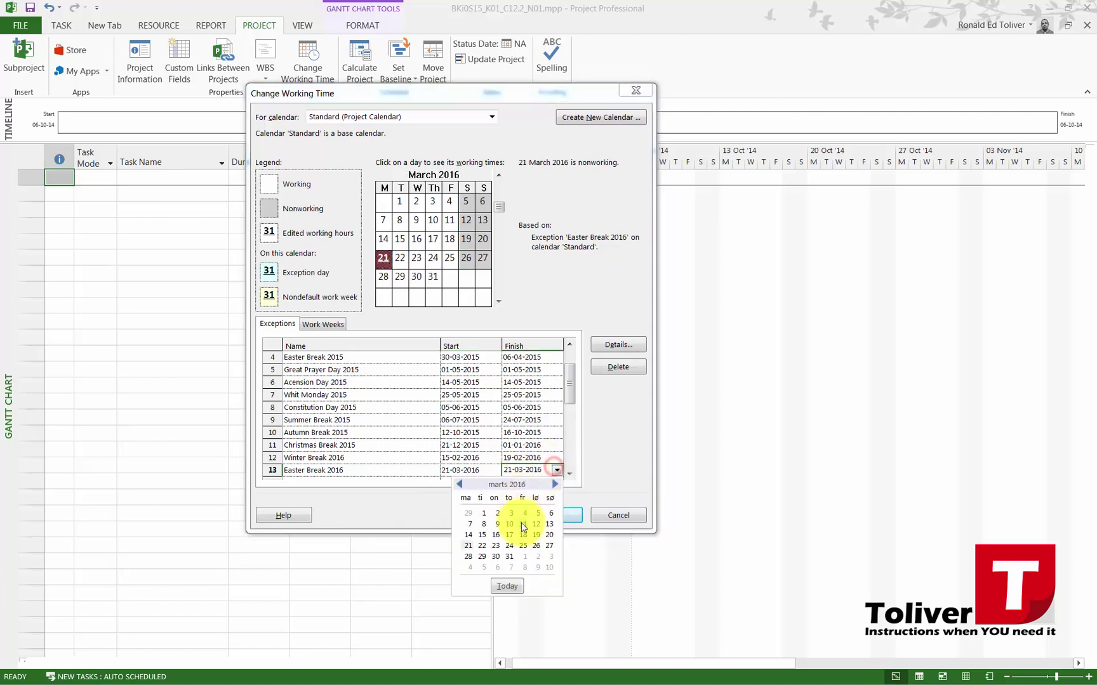
pyautogui.click(468, 557)
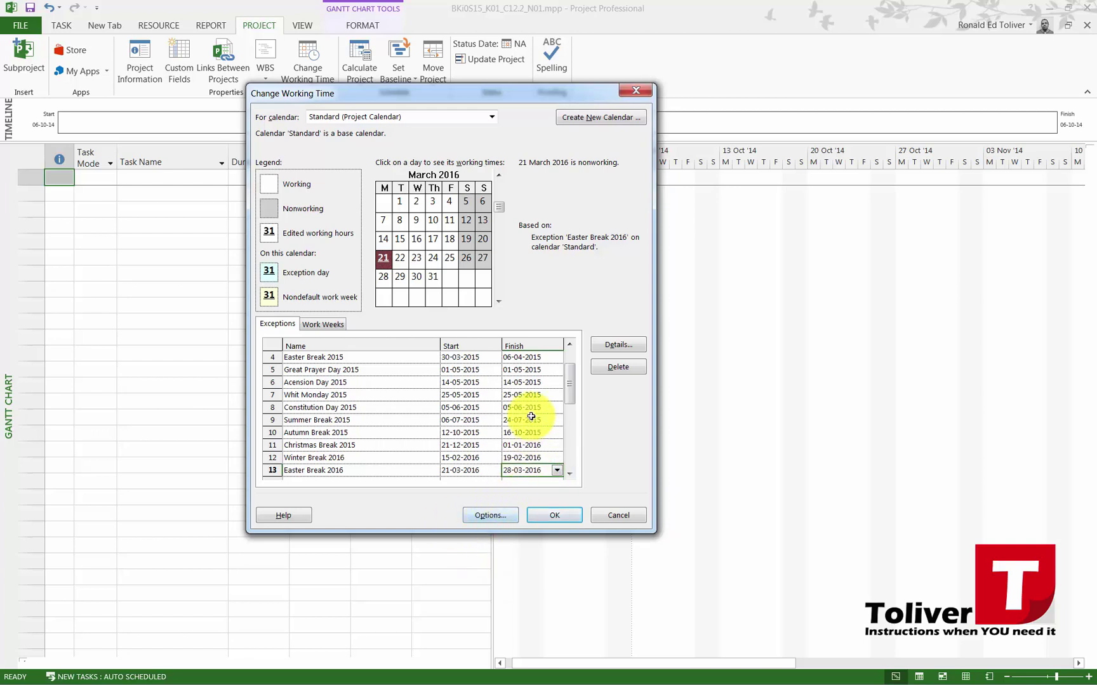
# - Add a 'Great Prayer Day 2016' exception starting and finishing on 22-04-2016
pyautogui.scroll(-2, 568, 392)
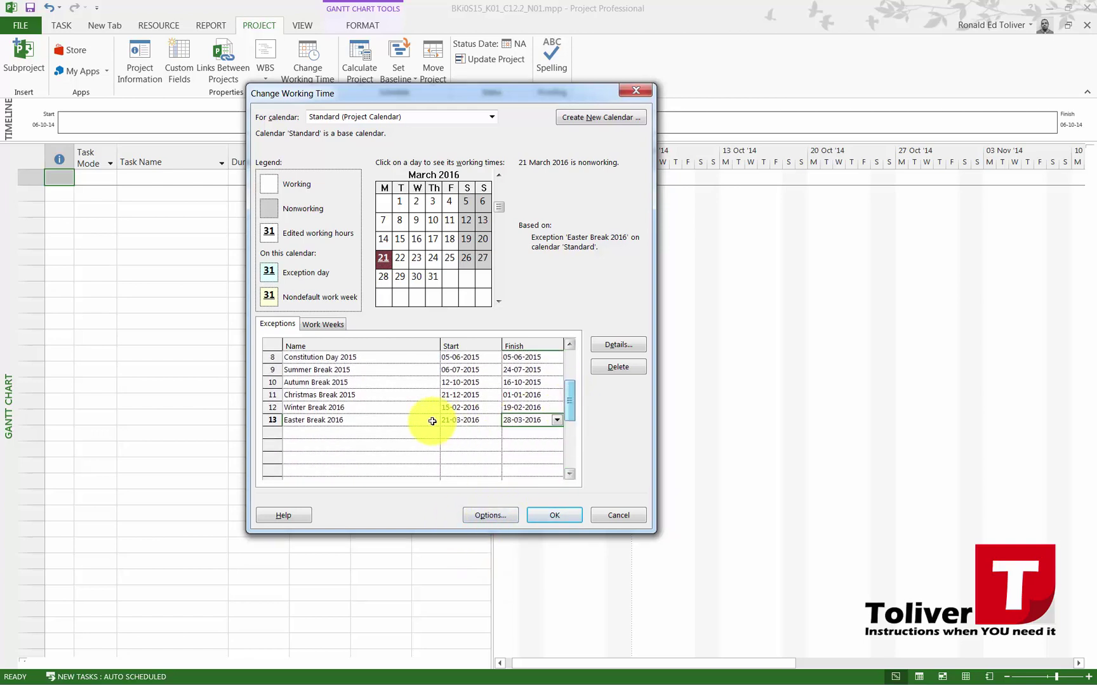
pyautogui.click(381, 435)
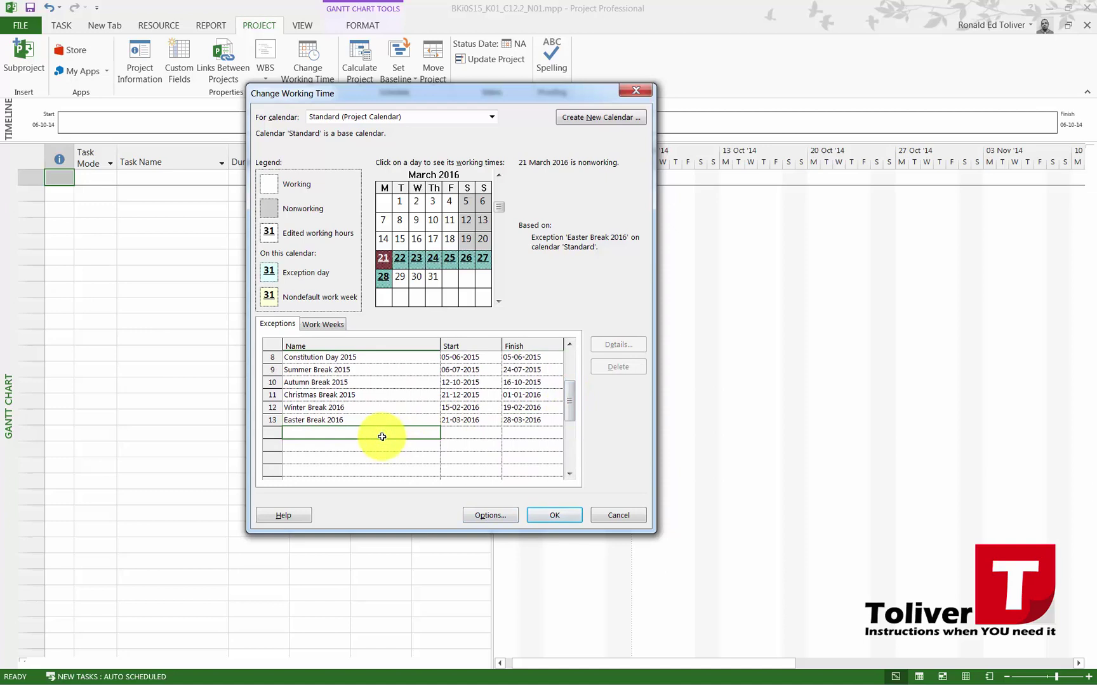
pyautogui.write('Great Prayer Day 2016')
pyautogui.press('Return')
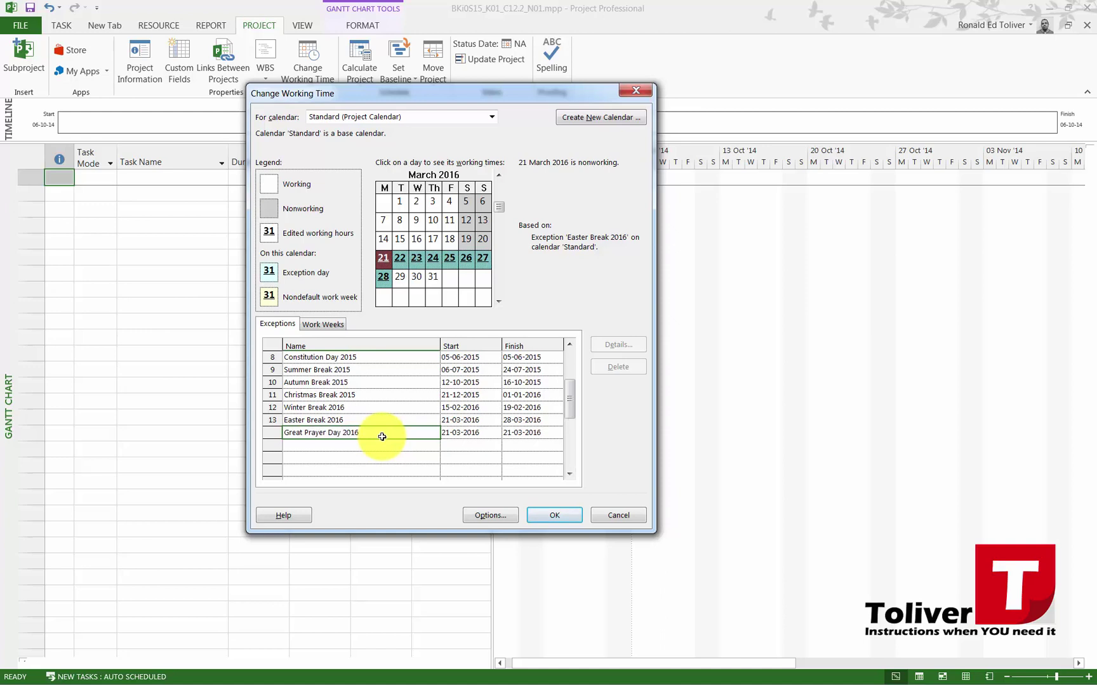
pyautogui.click(496, 434)
pyautogui.click(495, 432)
pyautogui.click(492, 447)
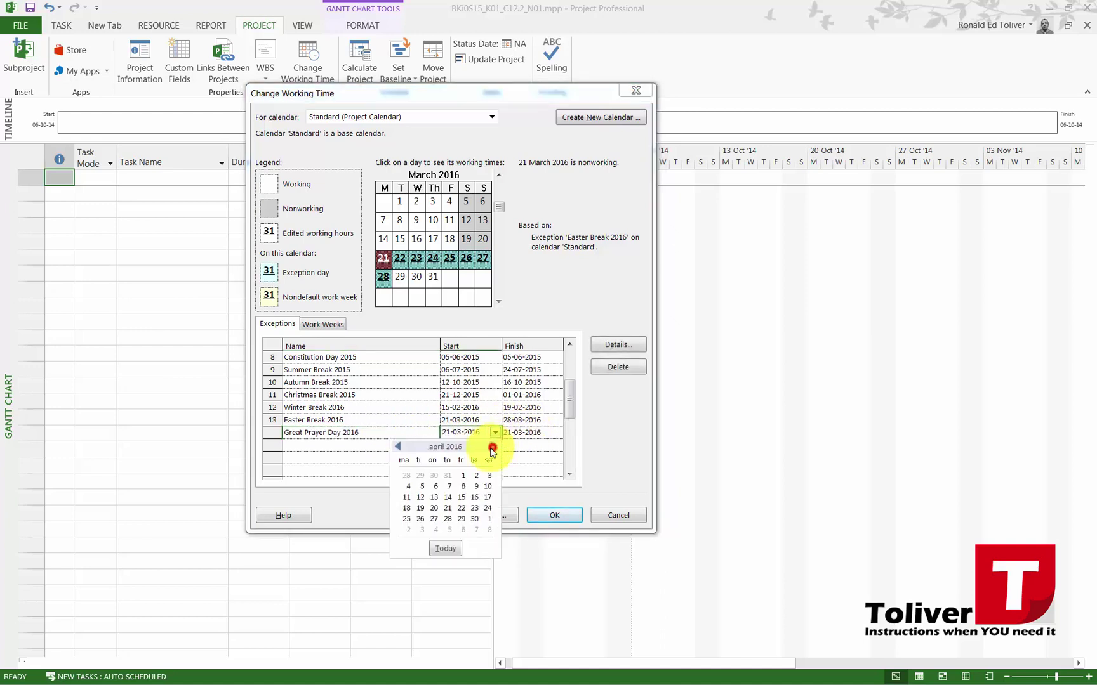
pyautogui.click(461, 510)
pyautogui.click(534, 433)
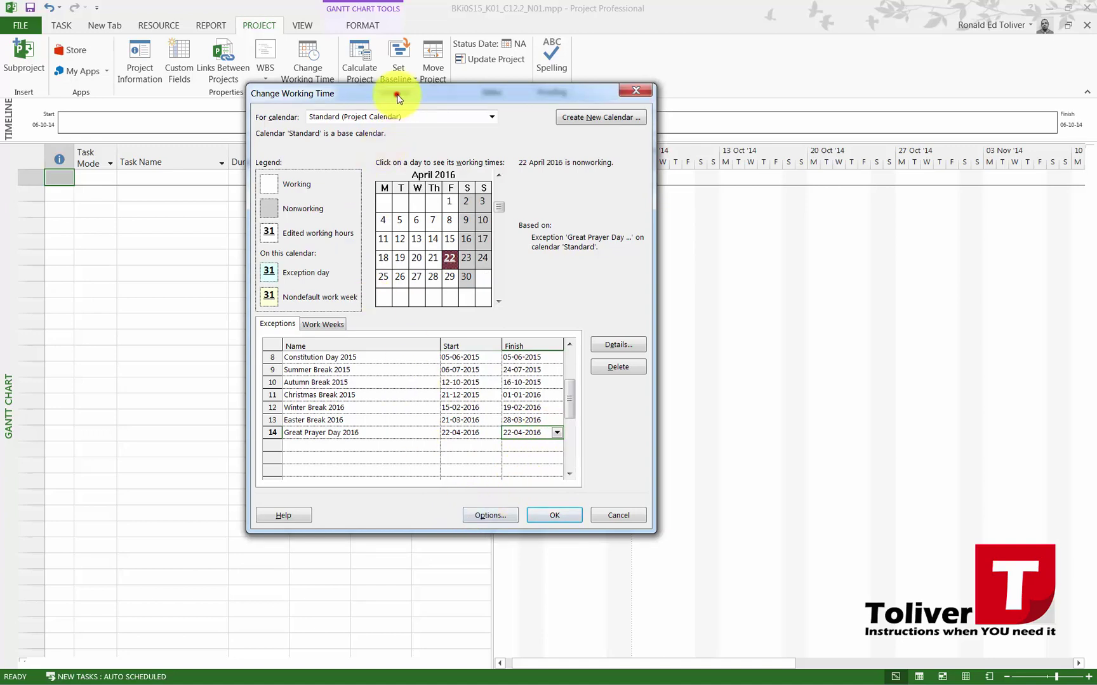
pyautogui.moveTo(408, 106); pyautogui.dragTo(463, 158)
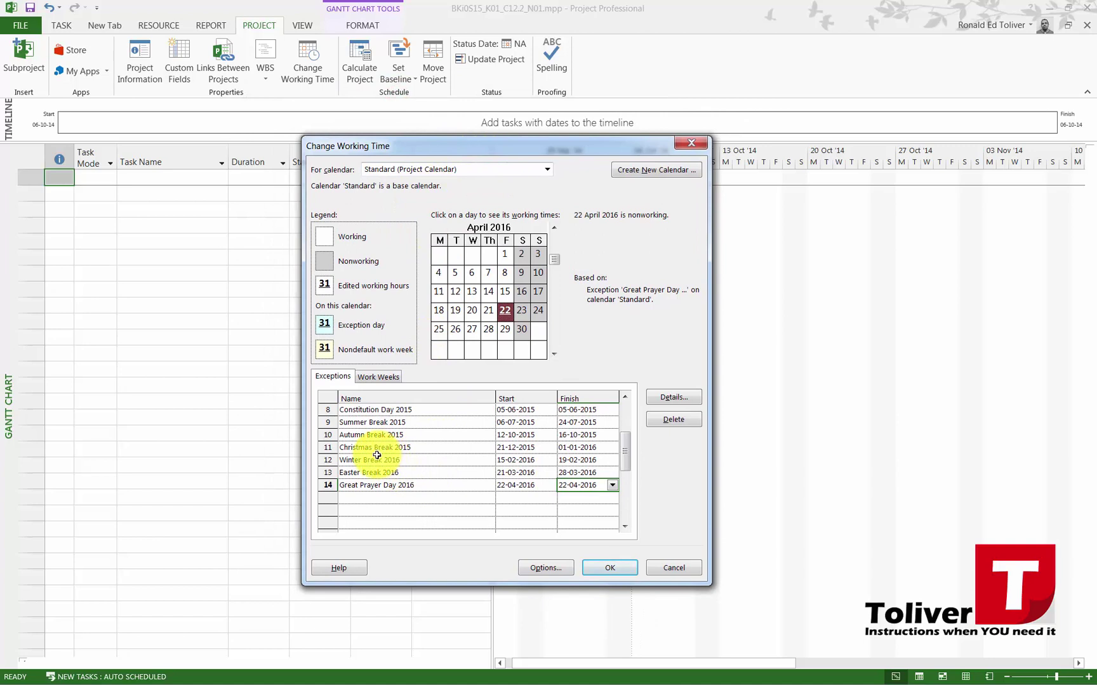
pyautogui.moveTo(625, 447); pyautogui.dragTo(623, 401)
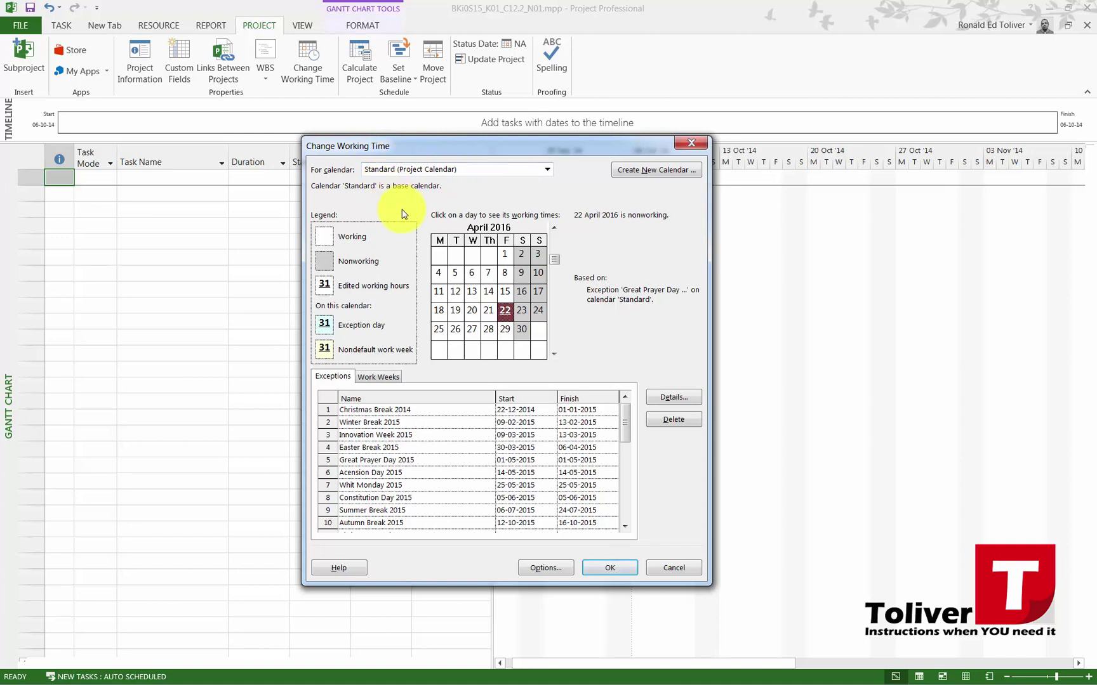
pyautogui.click(375, 423)
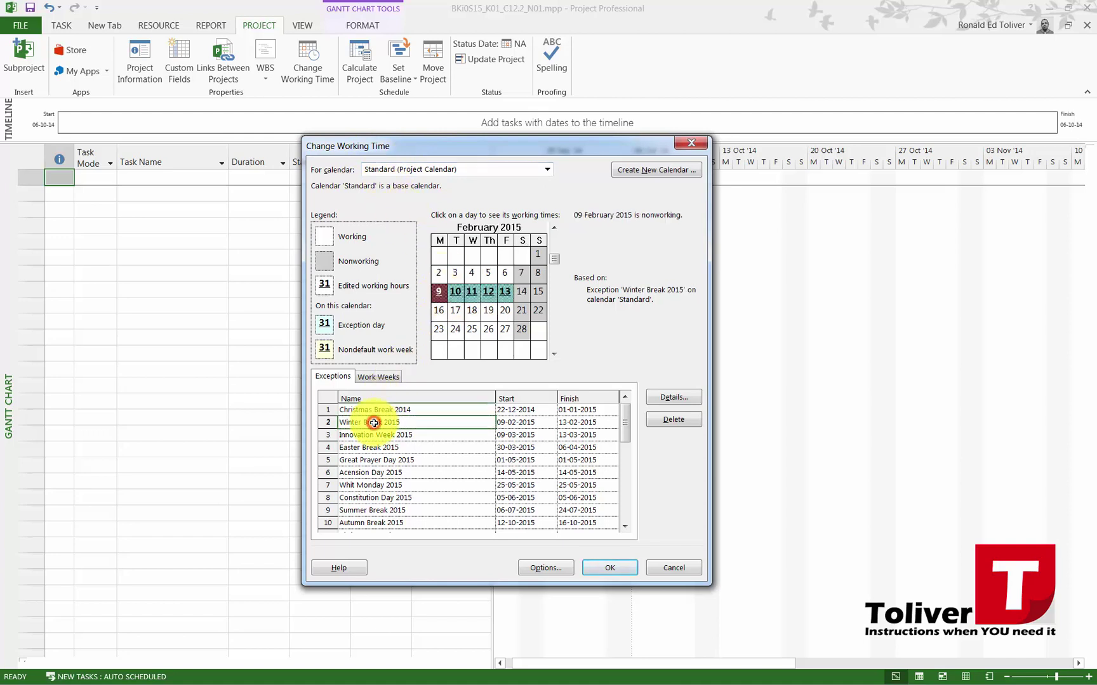
pyautogui.click(365, 434)
pyautogui.click(363, 457)
pyautogui.click(359, 472)
pyautogui.click(358, 484)
pyautogui.click(354, 499)
pyautogui.click(356, 512)
pyautogui.click(355, 522)
pyautogui.click(359, 472)
pyautogui.click(361, 443)
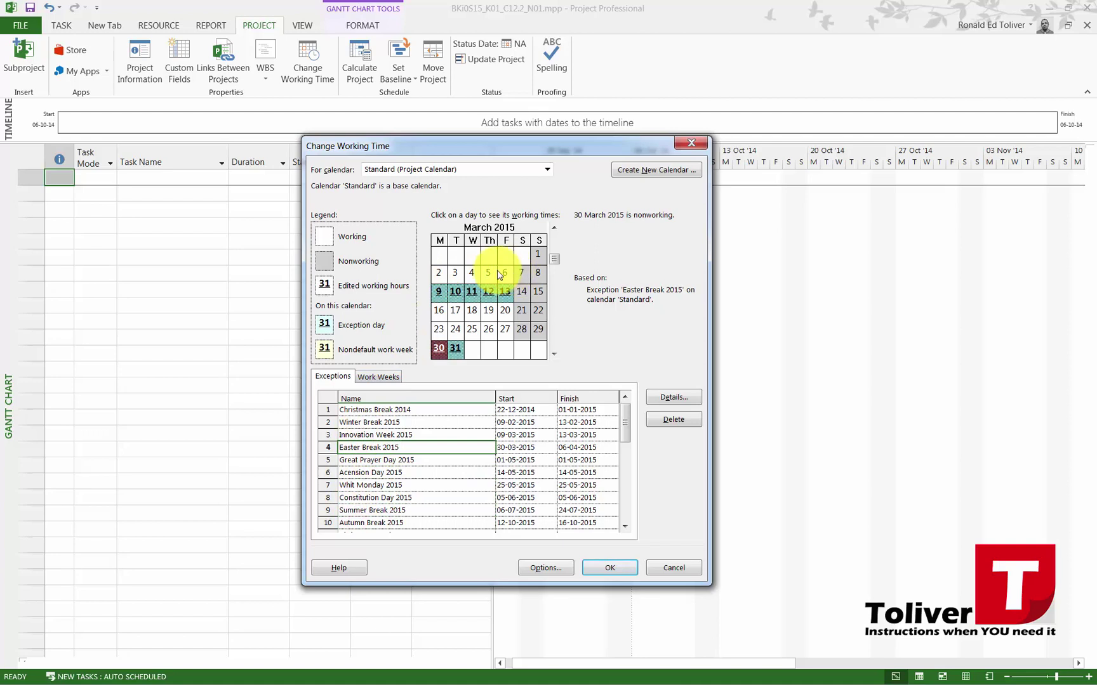
pyautogui.click(378, 378)
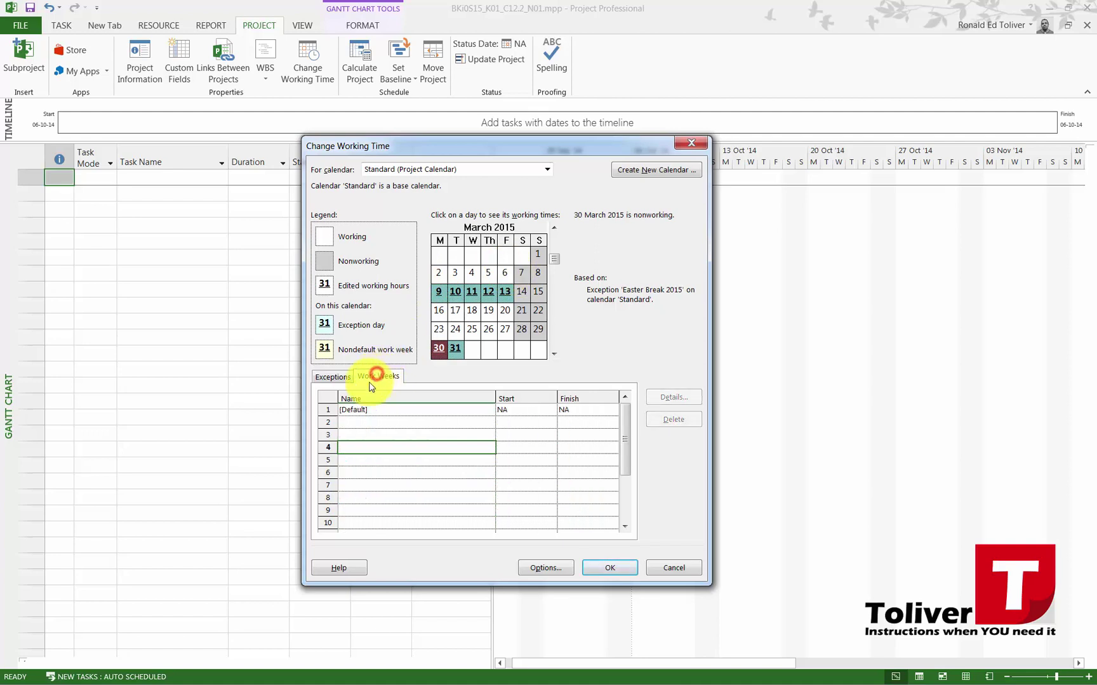
pyautogui.click(343, 447)
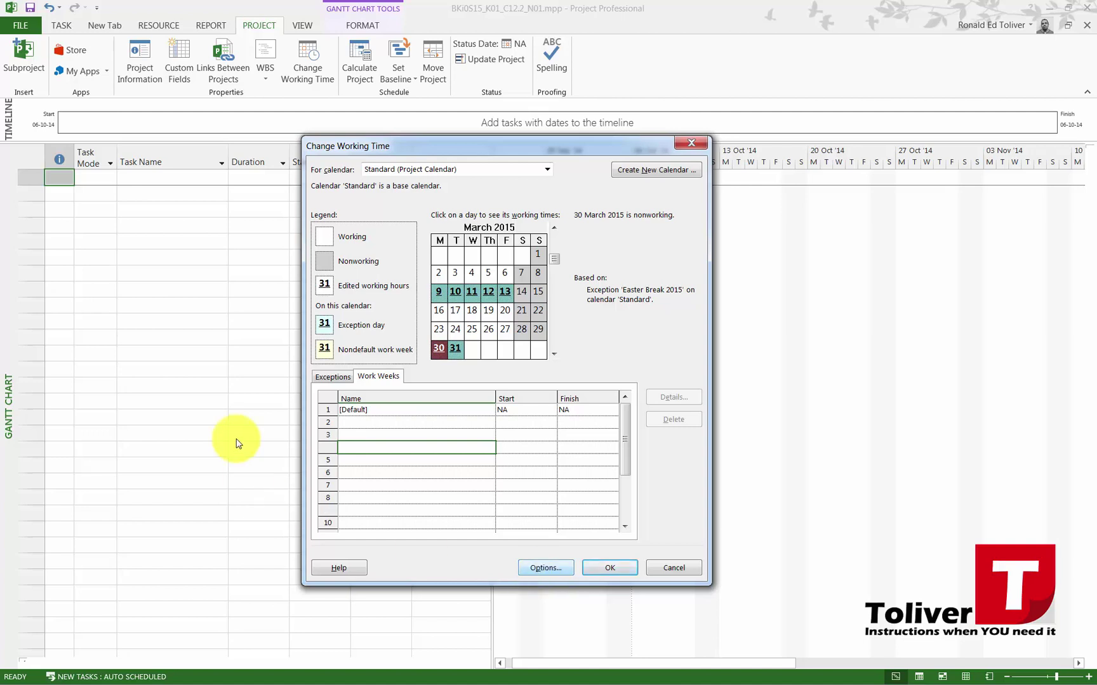
pyautogui.click(332, 377)
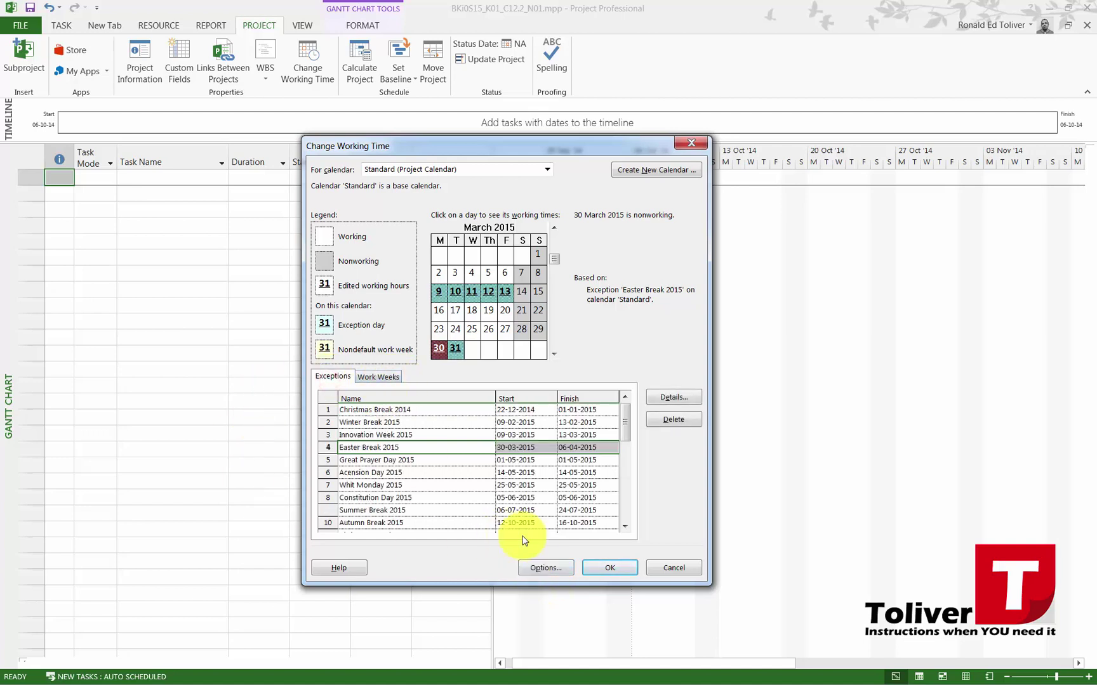
# - Close Project Options without changes, then confirm Change Working Time with OK
pyautogui.click(546, 569)
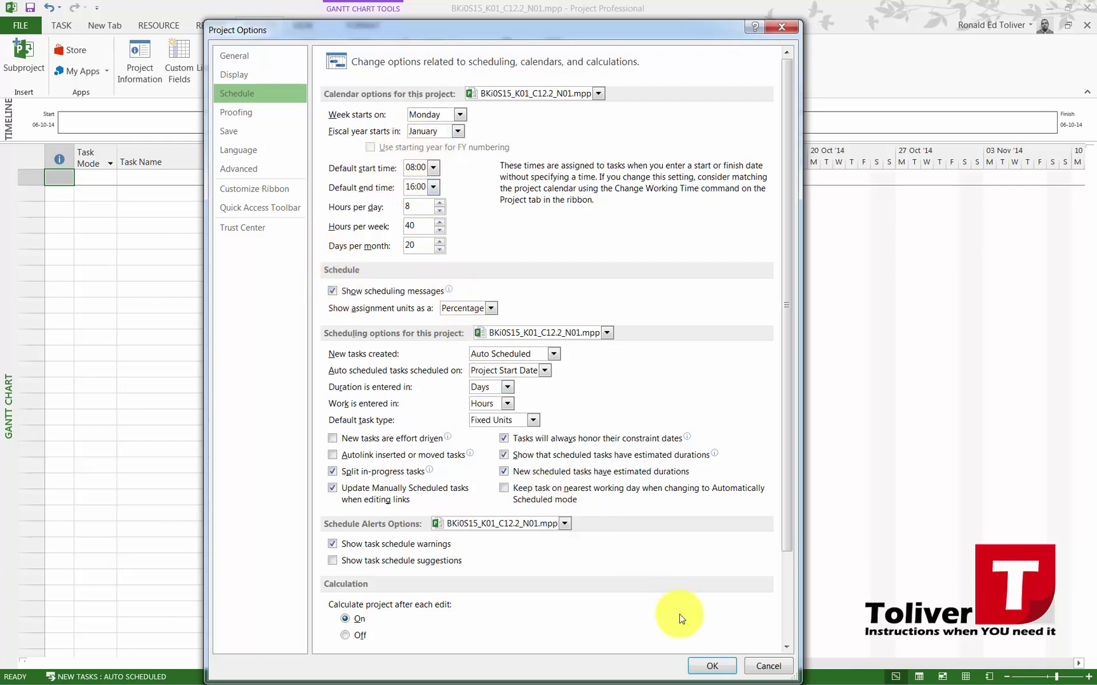
pyautogui.click(711, 666)
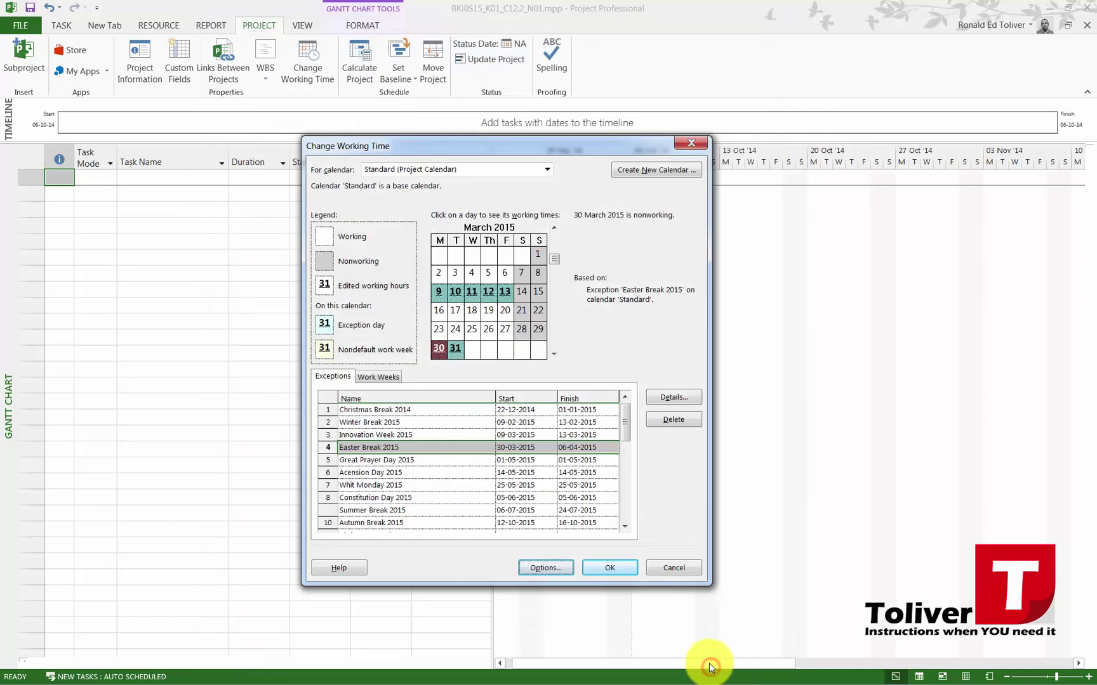
pyautogui.click(602, 568)
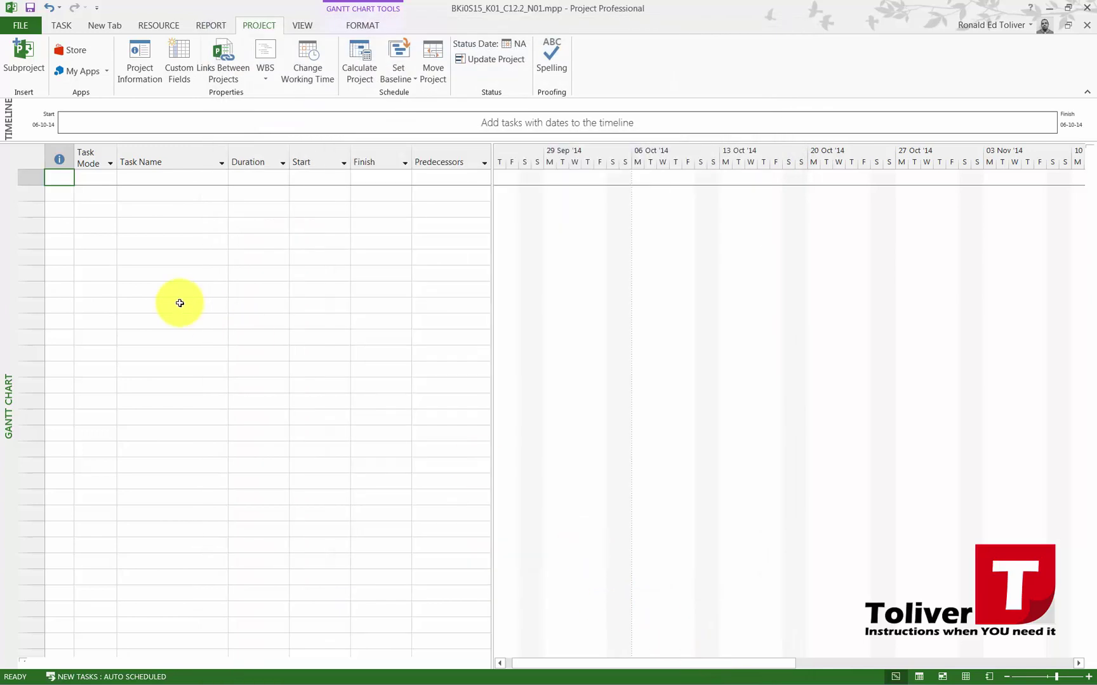